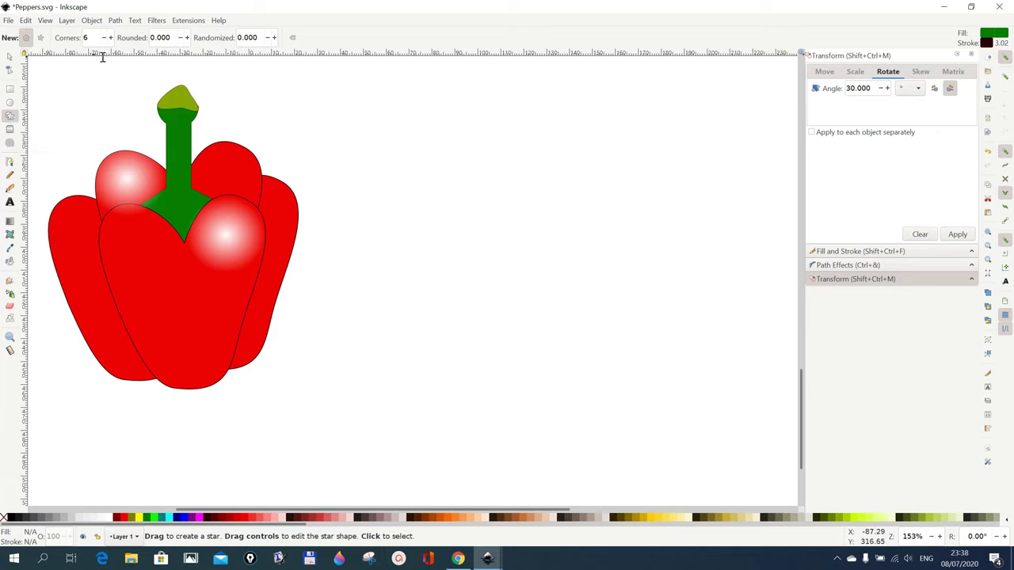
Step: Draw a green hexagon about 37 by 42 mm beside the red pepper and move it farther from the pepper, slightly lower
{"action": "left_click_drag", "start_coordinate": [442, 229], "coordinate": [446, 275]}
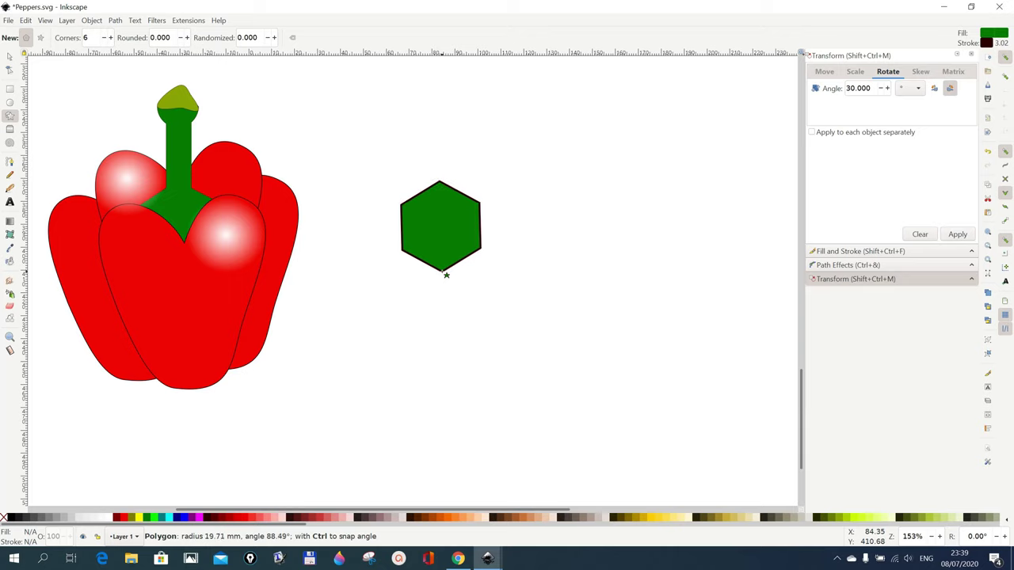
{"action": "left_click_drag", "start_coordinate": [446, 275], "coordinate": [446, 276]}
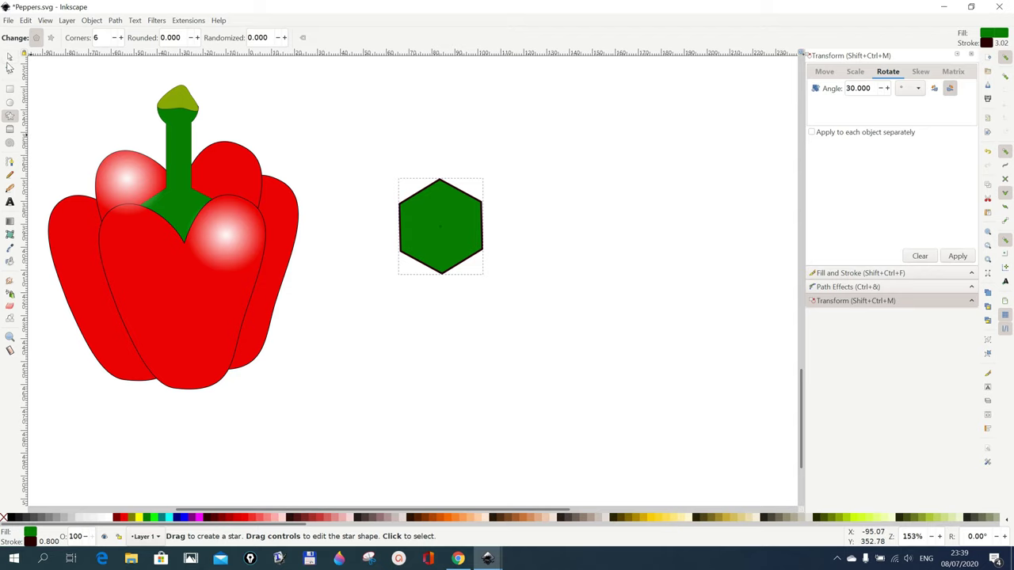
{"action": "left_click", "coordinate": [10, 55]}
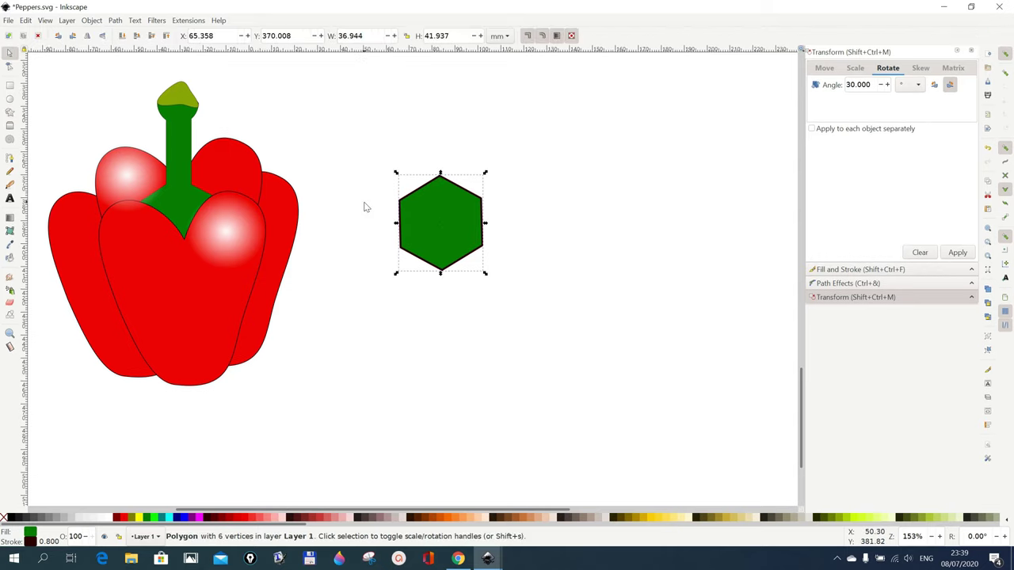
{"action": "left_click_drag", "start_coordinate": [457, 229], "coordinate": [552, 261]}
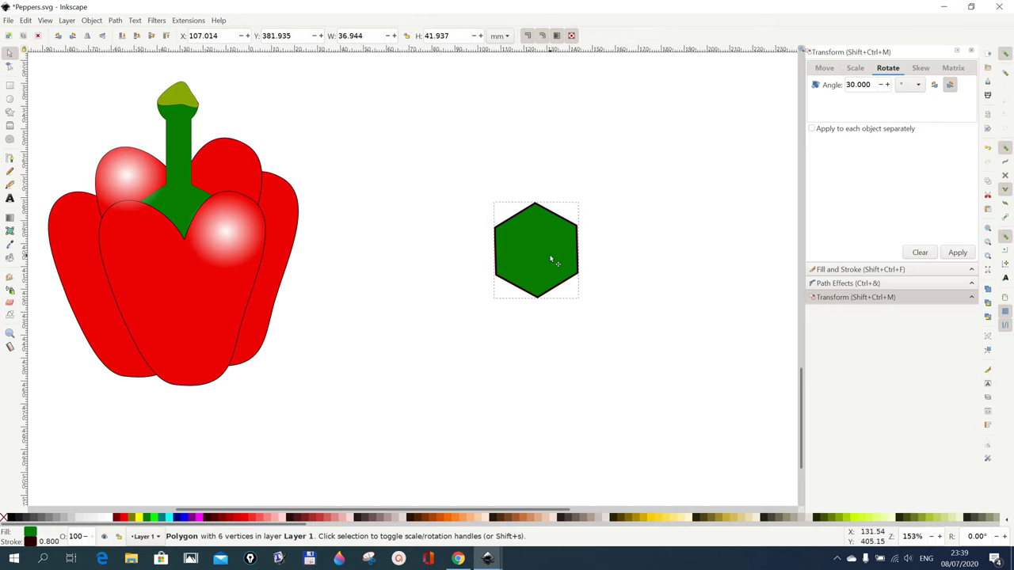
{"action": "left_click", "coordinate": [401, 292]}
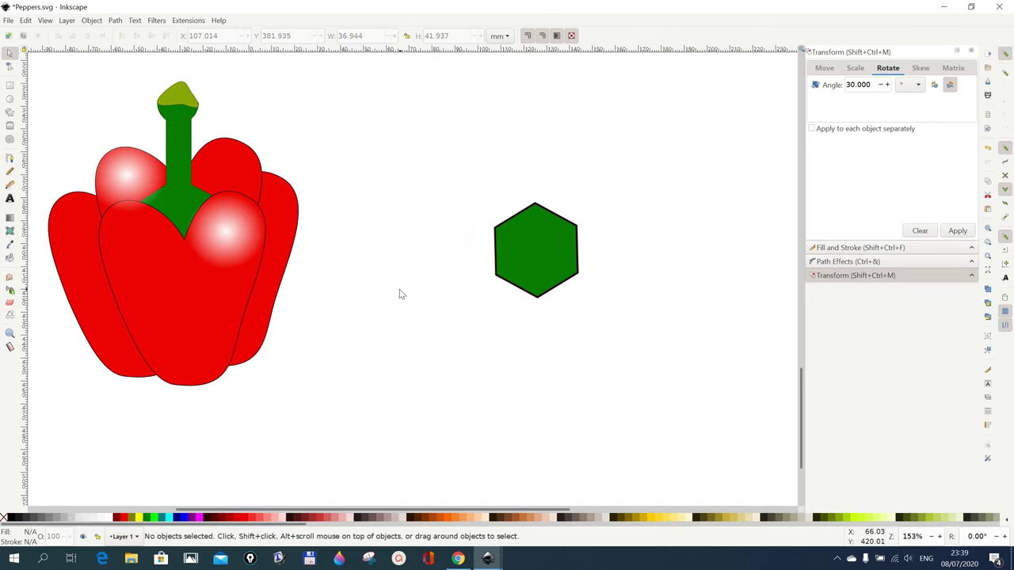
Step: Draw a closed BSpline outline of the front pepper lobe with the Bezier tool, starting and ending at the hexagon's lowest corner
{"action": "left_click", "coordinate": [11, 159]}
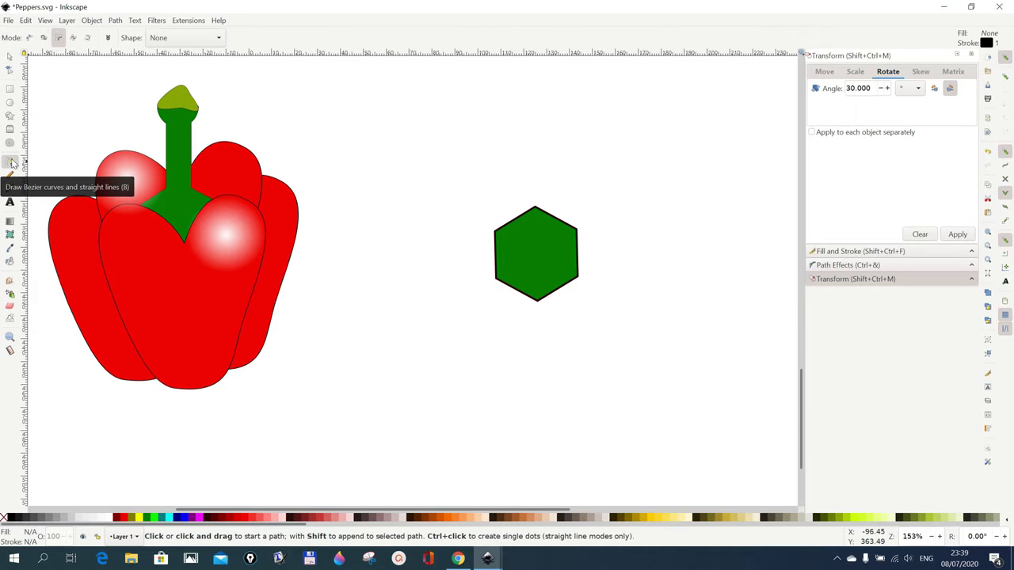
{"action": "left_click", "coordinate": [59, 38]}
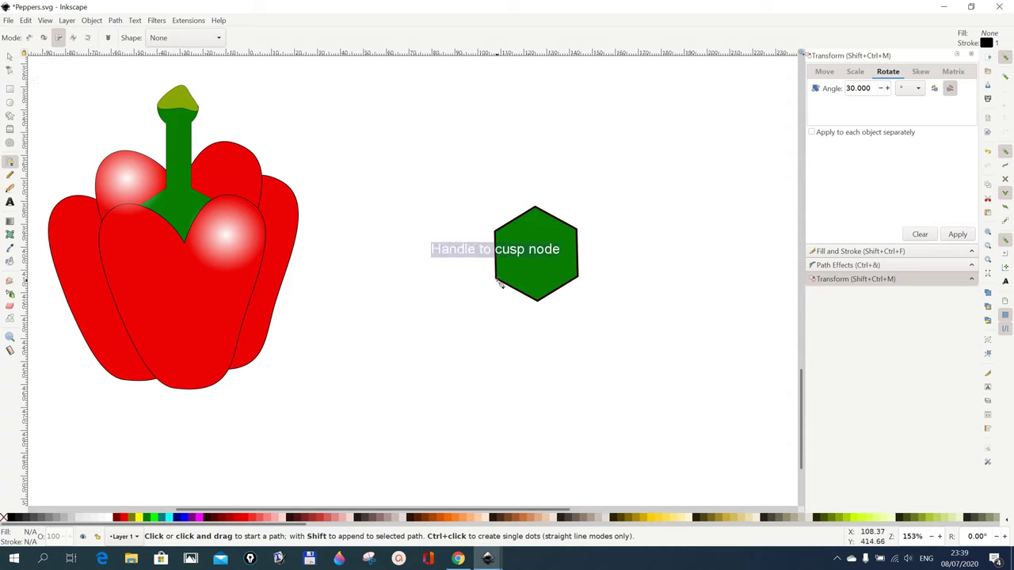
{"action": "left_click", "coordinate": [541, 302]}
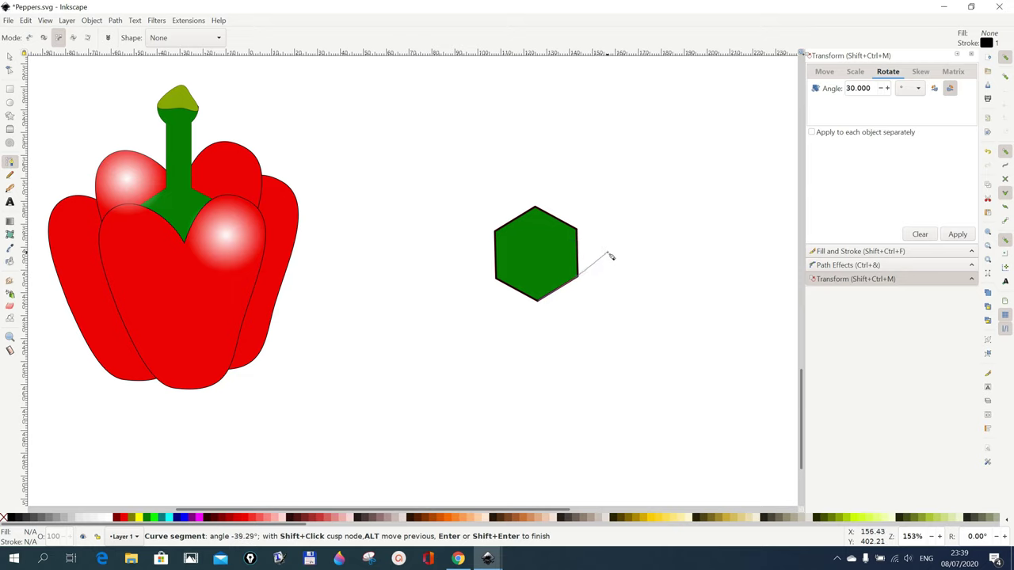
{"action": "left_click", "coordinate": [612, 256]}
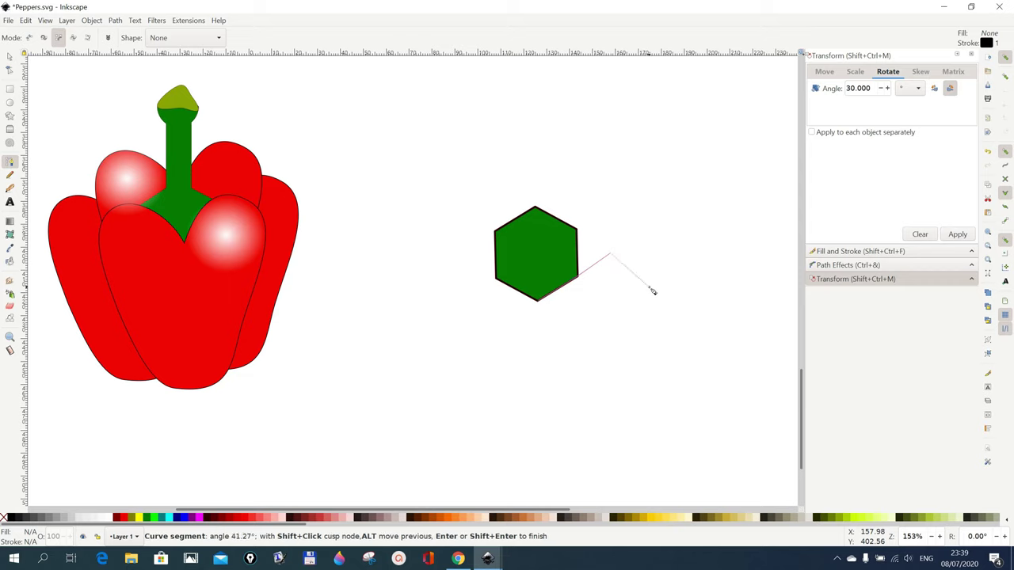
{"action": "left_click", "coordinate": [665, 324]}
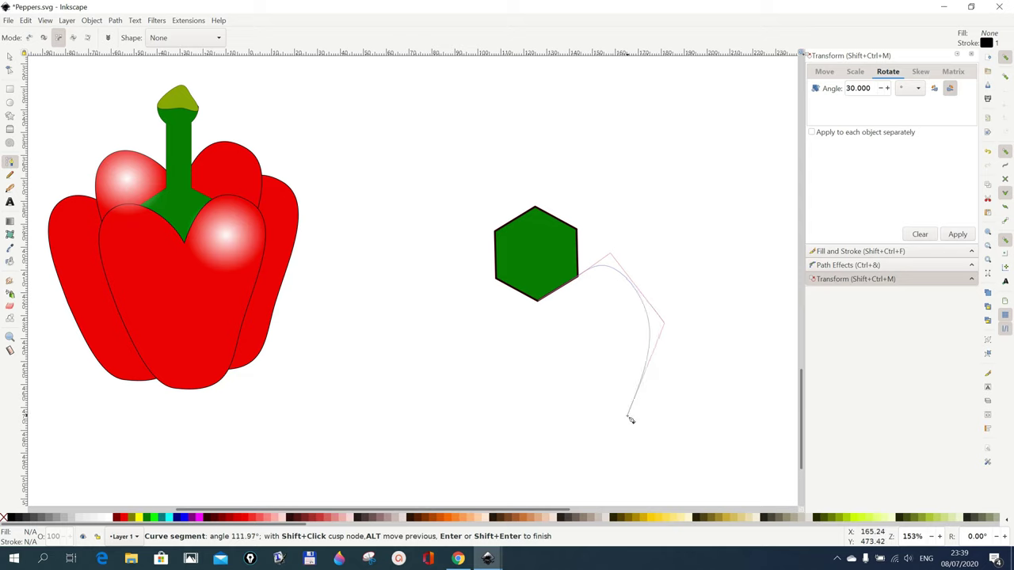
{"action": "left_click", "coordinate": [598, 473]}
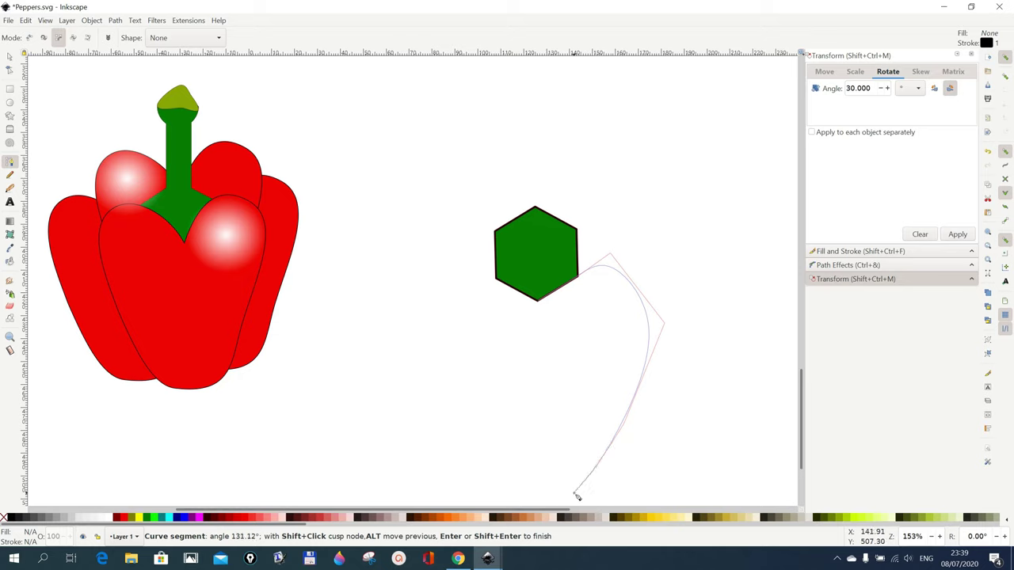
{"action": "left_click", "coordinate": [573, 494]}
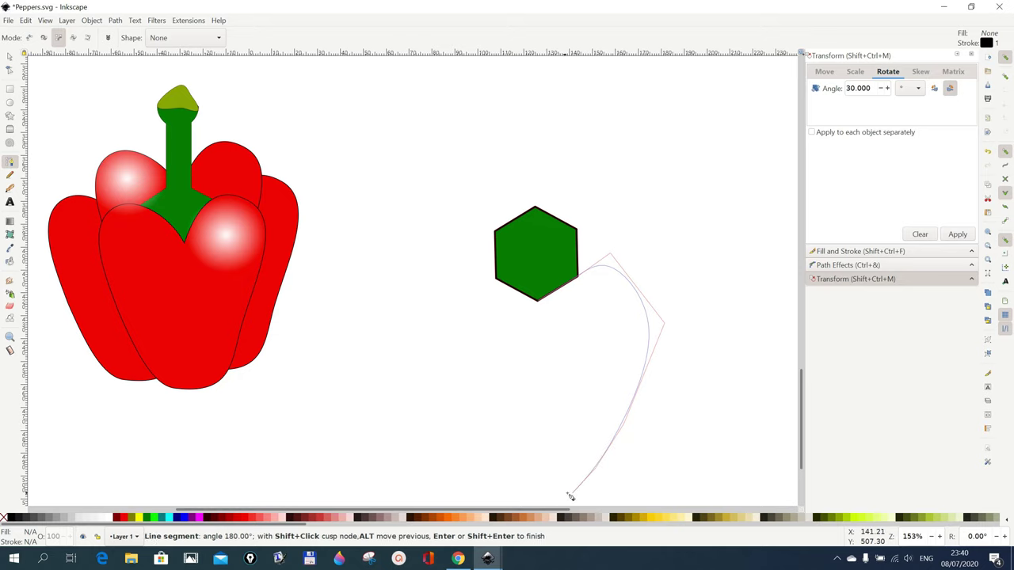
{"action": "left_click", "coordinate": [494, 491]}
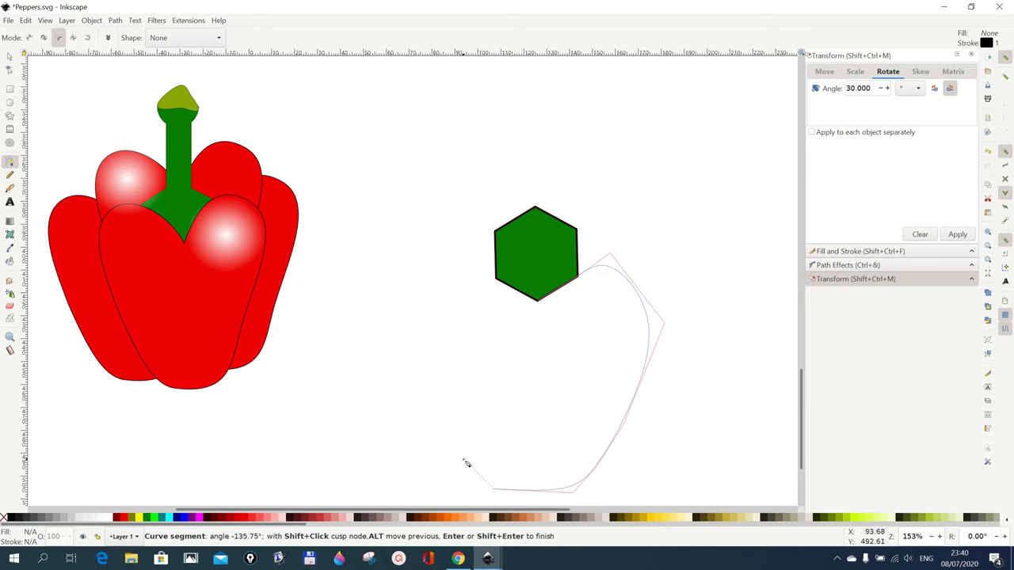
{"action": "left_click", "coordinate": [449, 441]}
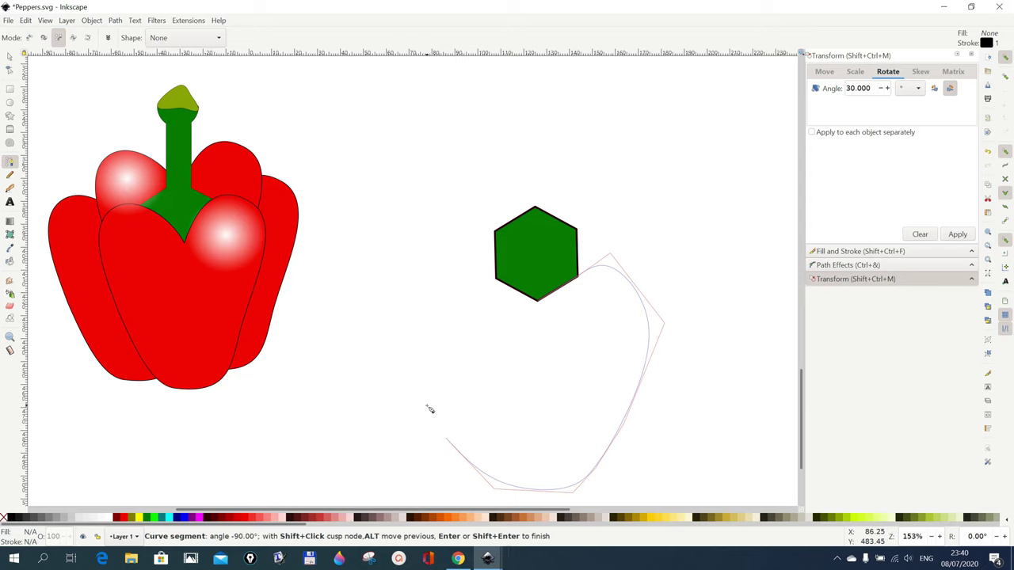
{"action": "left_click", "coordinate": [423, 359]}
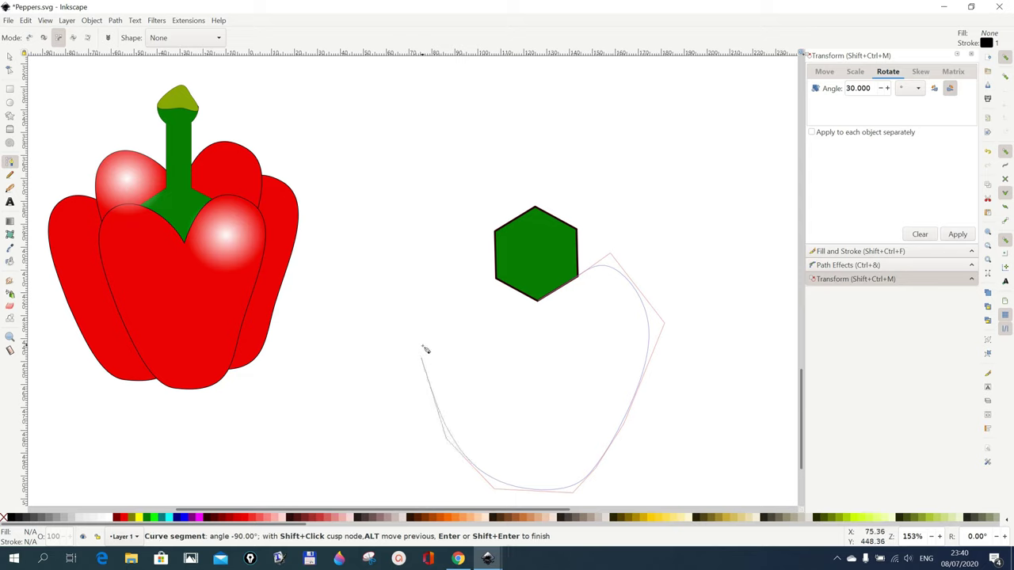
{"action": "left_click", "coordinate": [449, 299]}
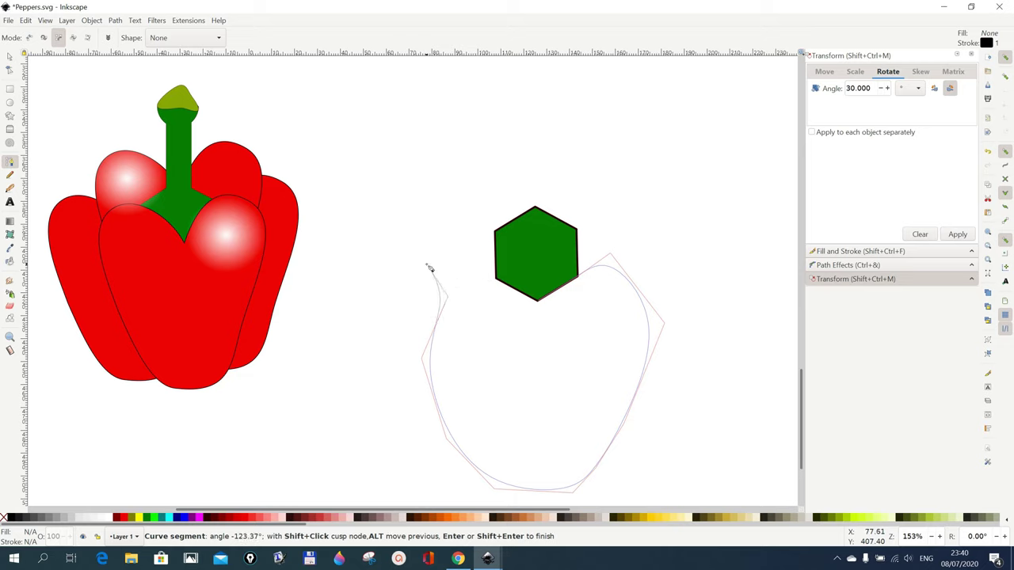
{"action": "left_click", "coordinate": [468, 268]}
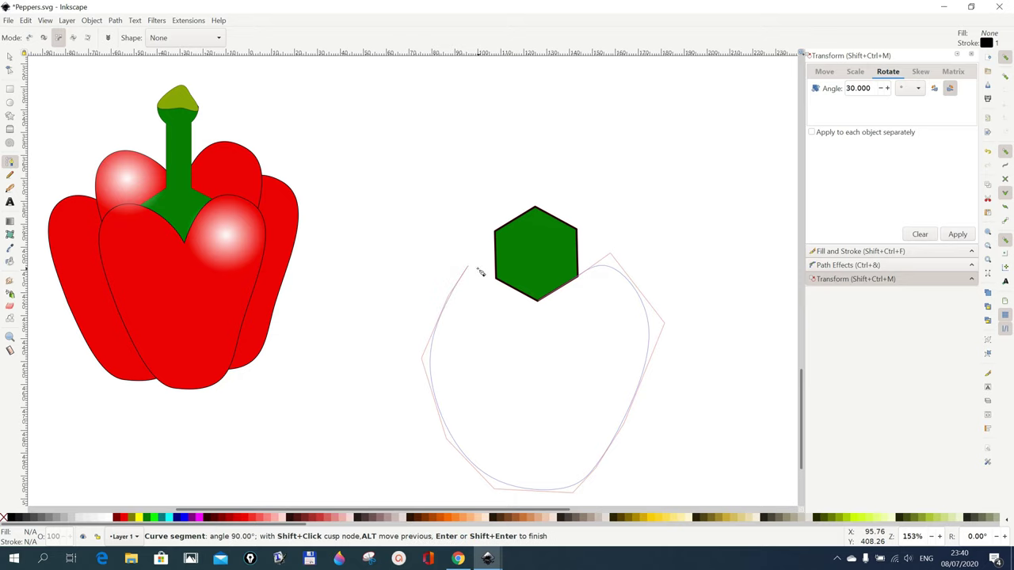
{"action": "left_click", "coordinate": [539, 302]}
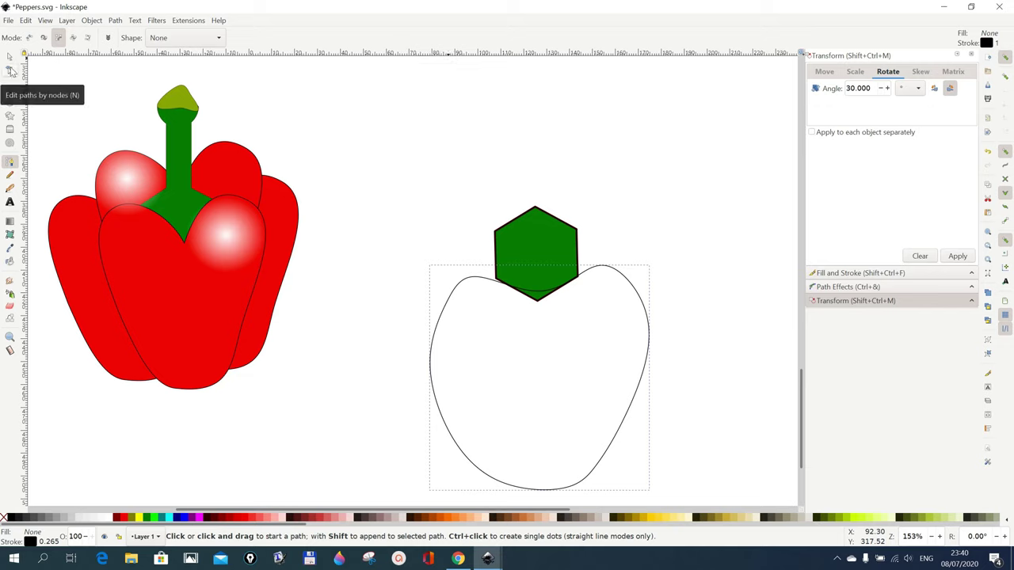
Step: Reshape the left side of the pepper outline by moving its nodes inward and slightly lowering the upper-left shoulder
{"action": "left_click", "coordinate": [10, 71]}
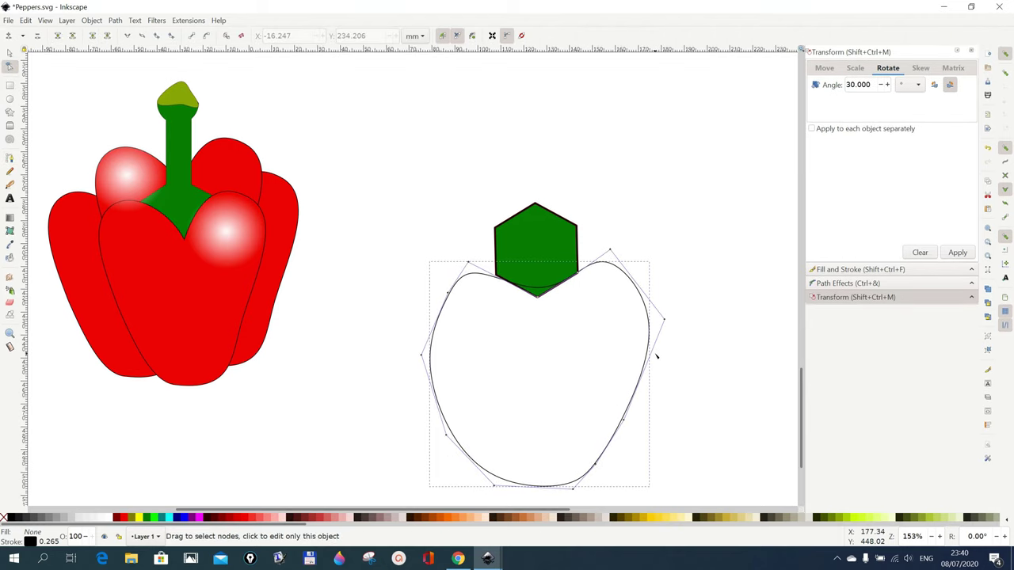
{"action": "left_click_drag", "start_coordinate": [423, 357], "coordinate": [448, 368]}
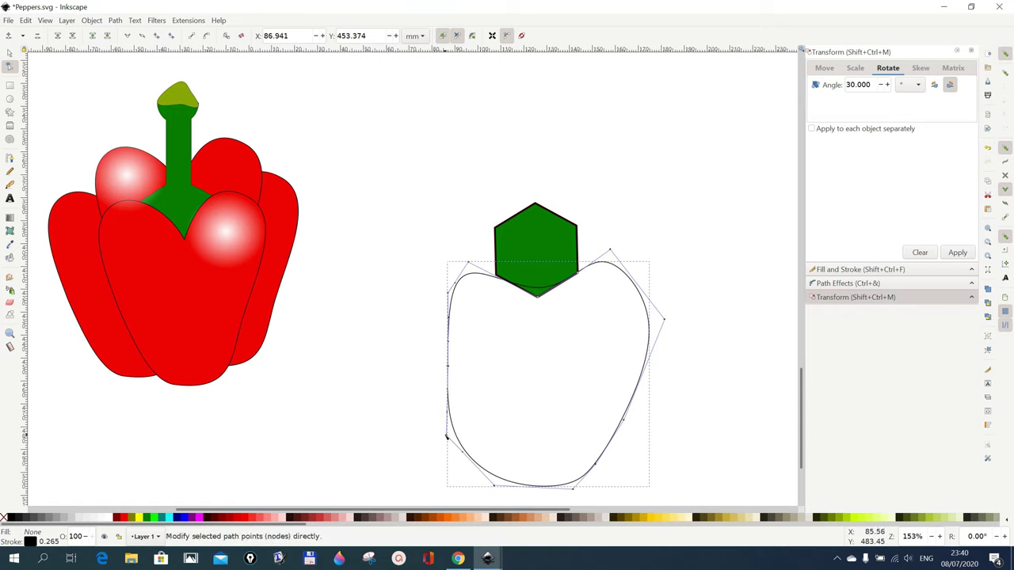
{"action": "mouse_move", "coordinate": [446, 436]}
{"action": "left_mouse_down"}
{"action": "mouse_move", "coordinate": [460, 443]}
{"action": "mouse_move", "coordinate": [462, 425]}
{"action": "left_mouse_up"}
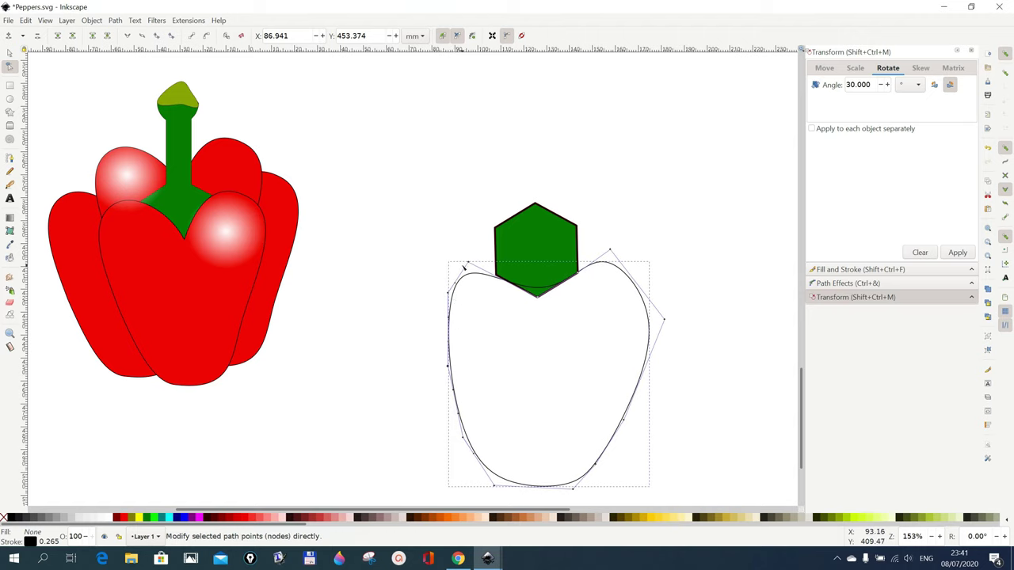
{"action": "left_click_drag", "start_coordinate": [469, 264], "coordinate": [474, 279]}
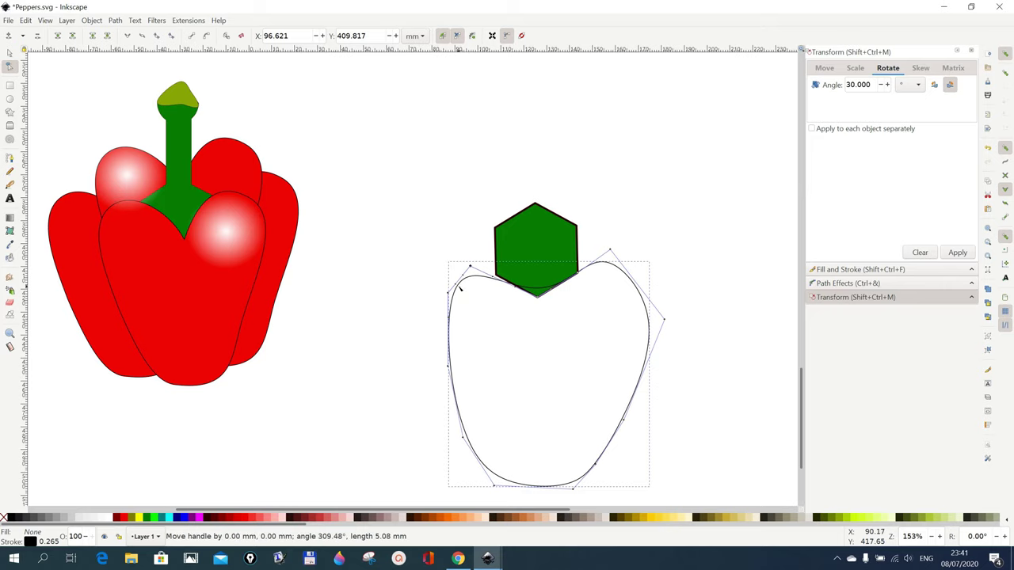
{"action": "left_click_drag", "start_coordinate": [450, 295], "coordinate": [455, 323]}
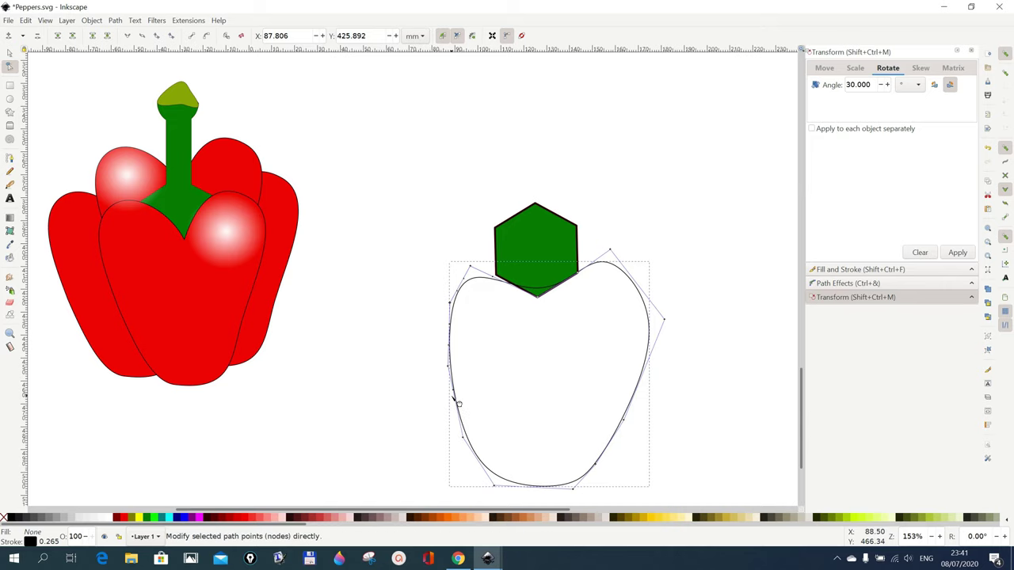
{"action": "left_click_drag", "start_coordinate": [454, 392], "coordinate": [462, 396]}
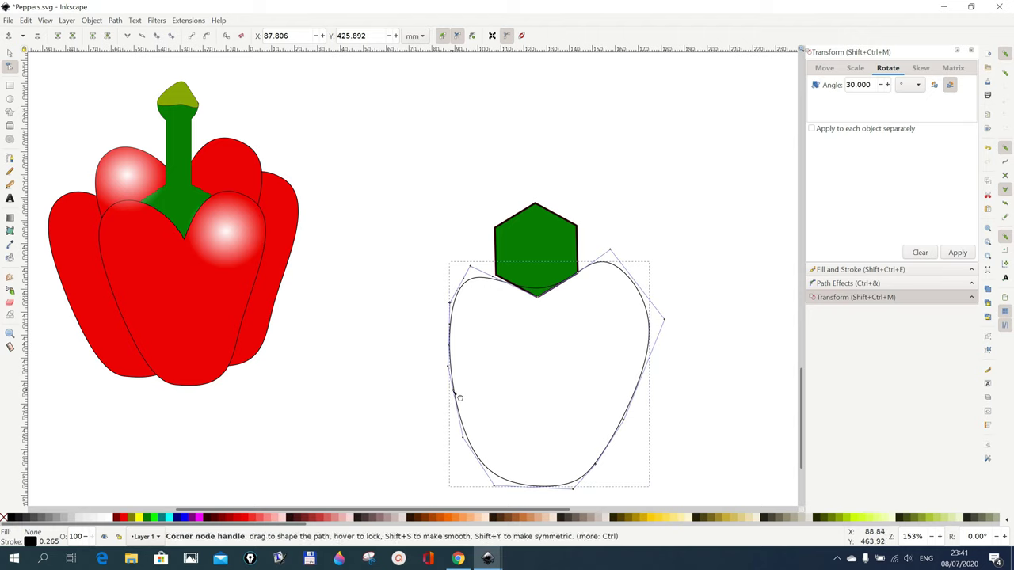
{"action": "left_click", "coordinate": [463, 396]}
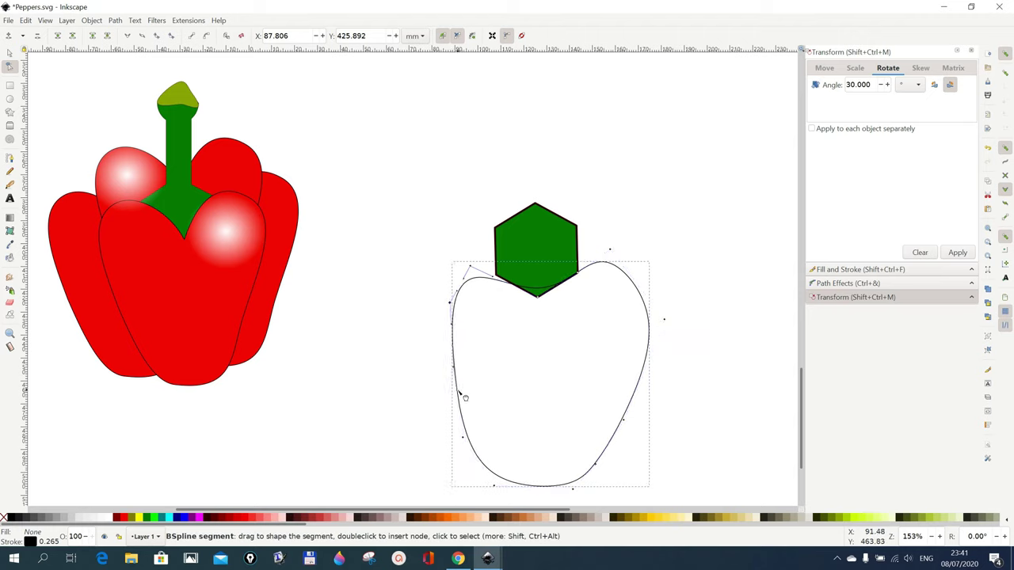
{"action": "key", "text": "ctrl+a"}
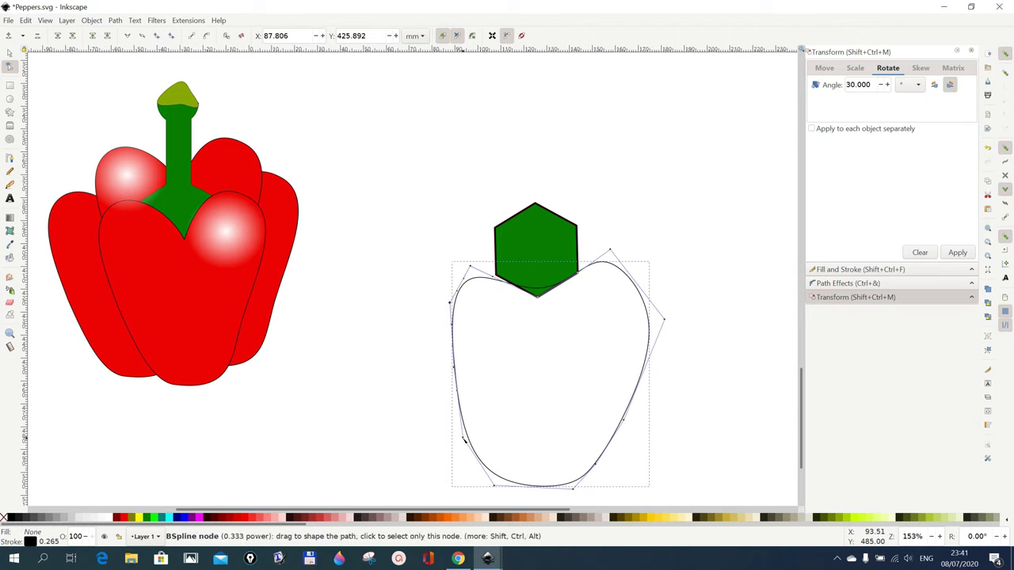
{"action": "left_click_drag", "start_coordinate": [465, 440], "coordinate": [468, 435]}
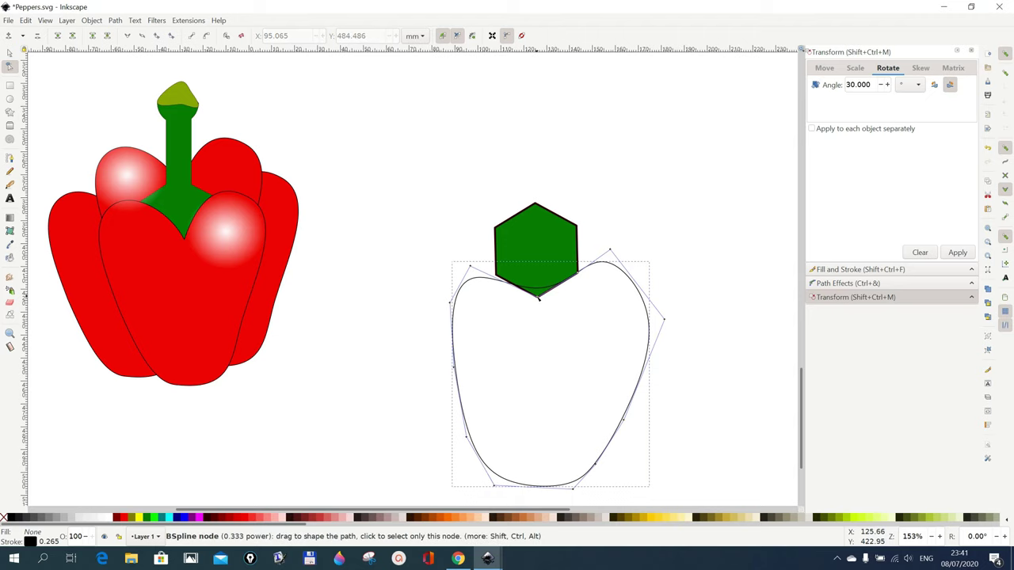
Step: Lower the outline's notch node below the hexagon, pull the right-side nodes inward to narrow it, and lower the upper-right shoulder slightly
{"action": "left_click_drag", "start_coordinate": [540, 299], "coordinate": [543, 315]}
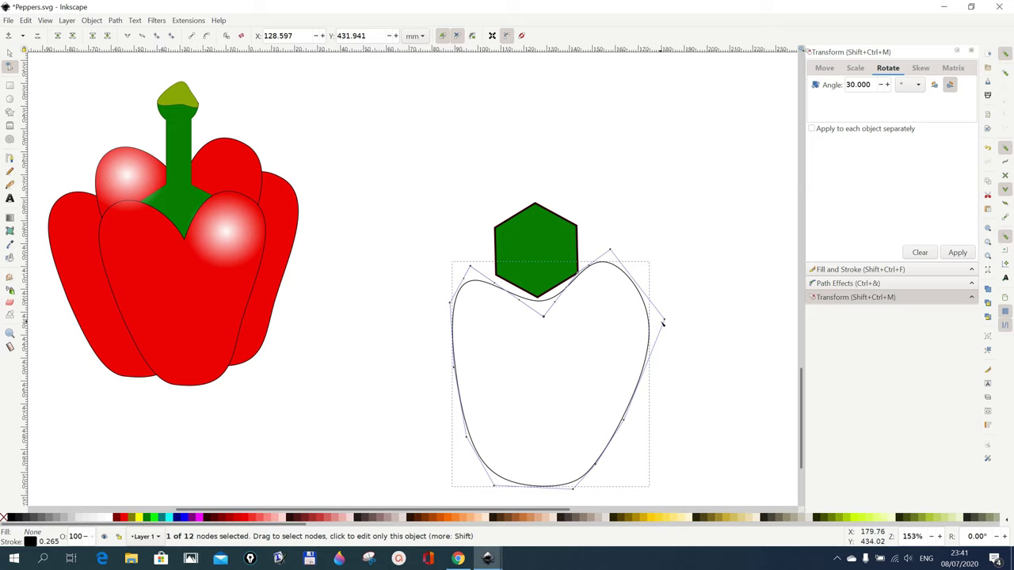
{"action": "left_click_drag", "start_coordinate": [665, 322], "coordinate": [639, 321]}
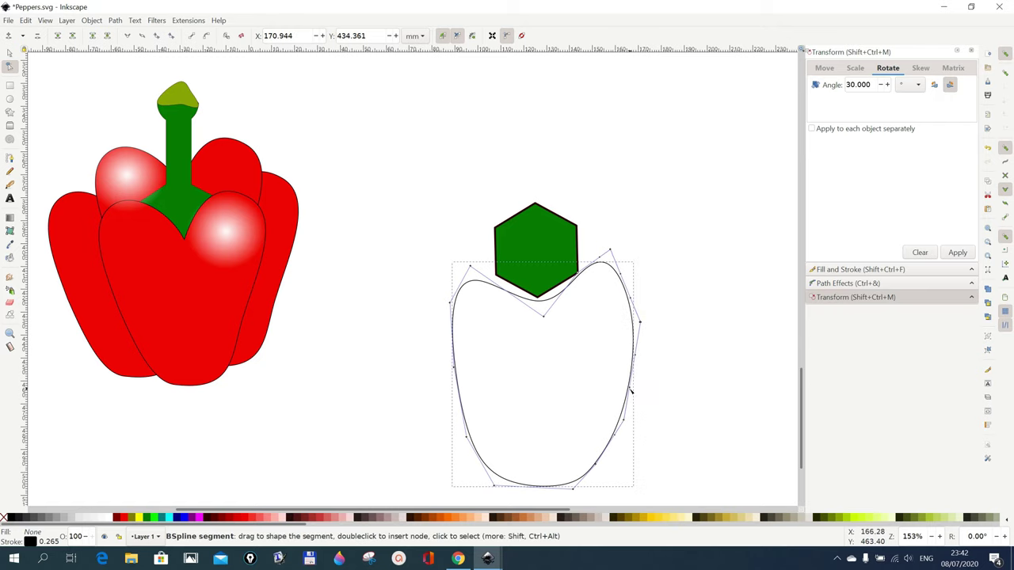
{"action": "left_click_drag", "start_coordinate": [629, 388], "coordinate": [619, 426]}
{"action": "left_click_drag", "start_coordinate": [618, 428], "coordinate": [605, 430]}
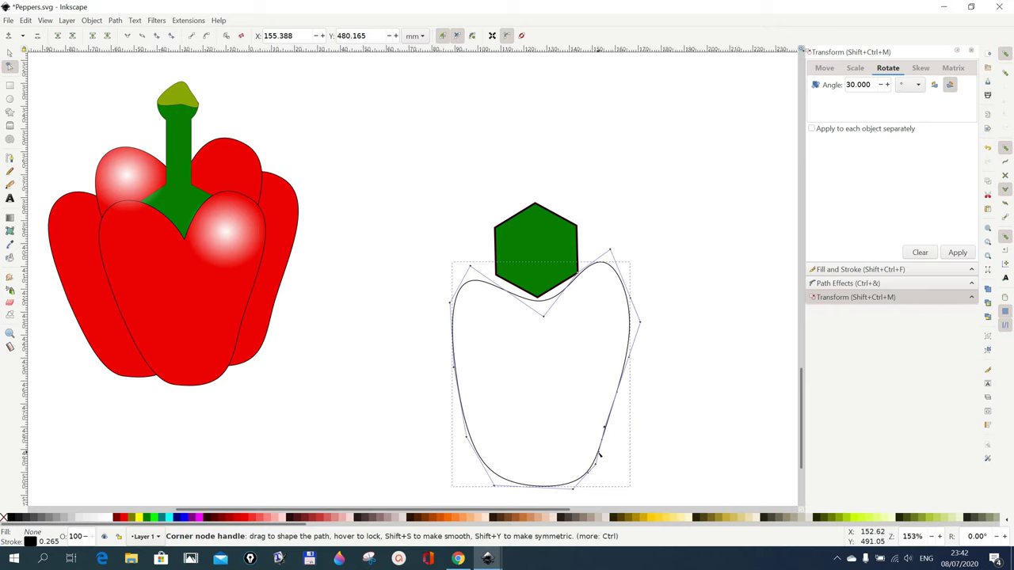
{"action": "left_click", "coordinate": [599, 455]}
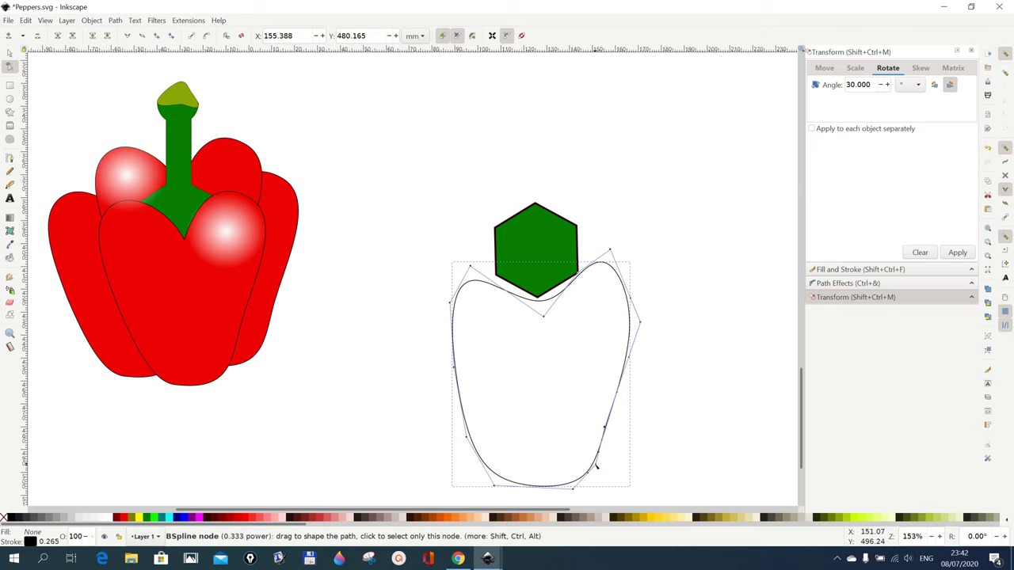
{"action": "left_click_drag", "start_coordinate": [596, 467], "coordinate": [587, 465]}
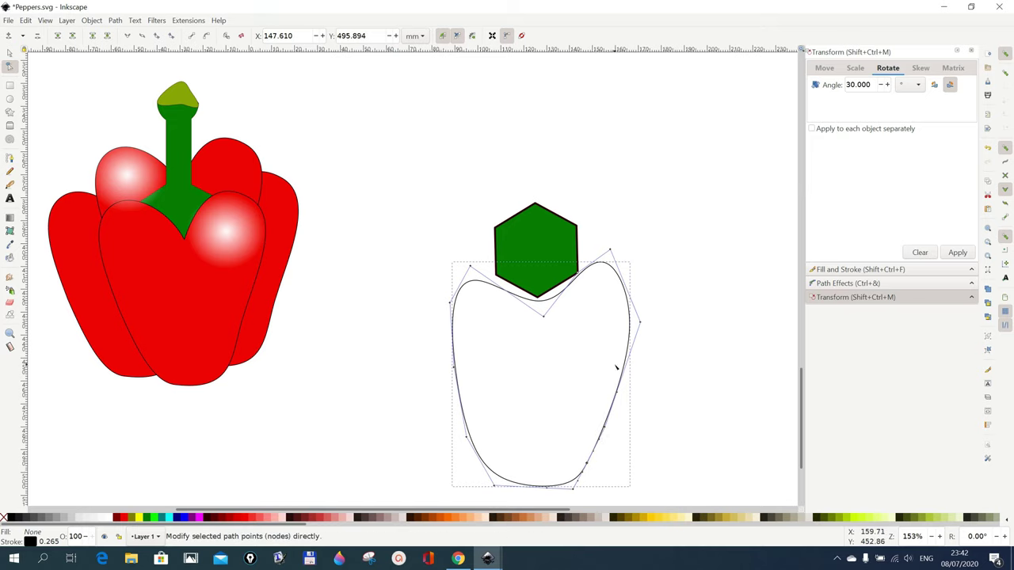
{"action": "left_click_drag", "start_coordinate": [609, 252], "coordinate": [610, 260]}
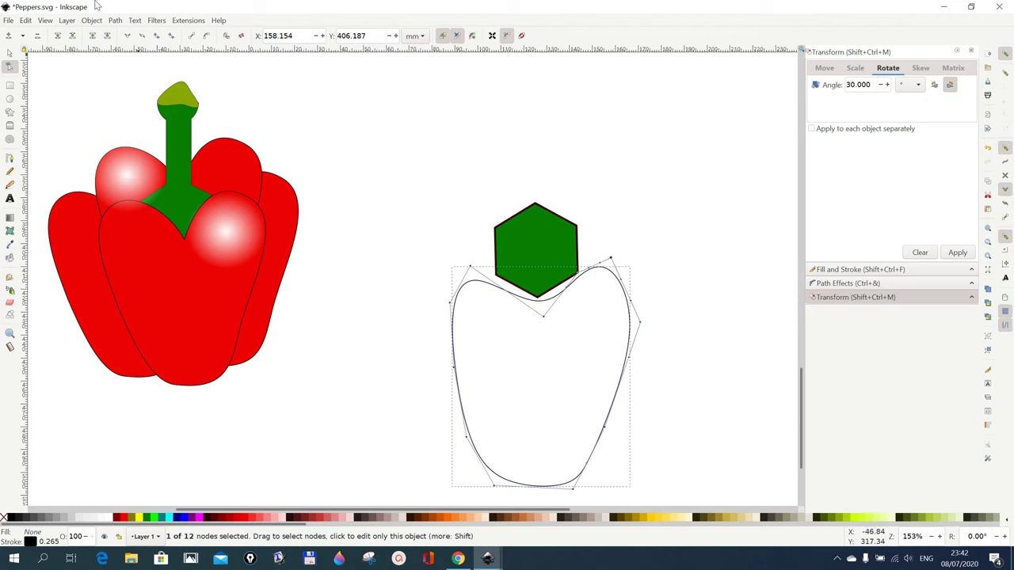
Step: Move the green hexagon straight down about 6 mm so that it overlaps the notch in the pepper outline
{"action": "left_click", "coordinate": [10, 53]}
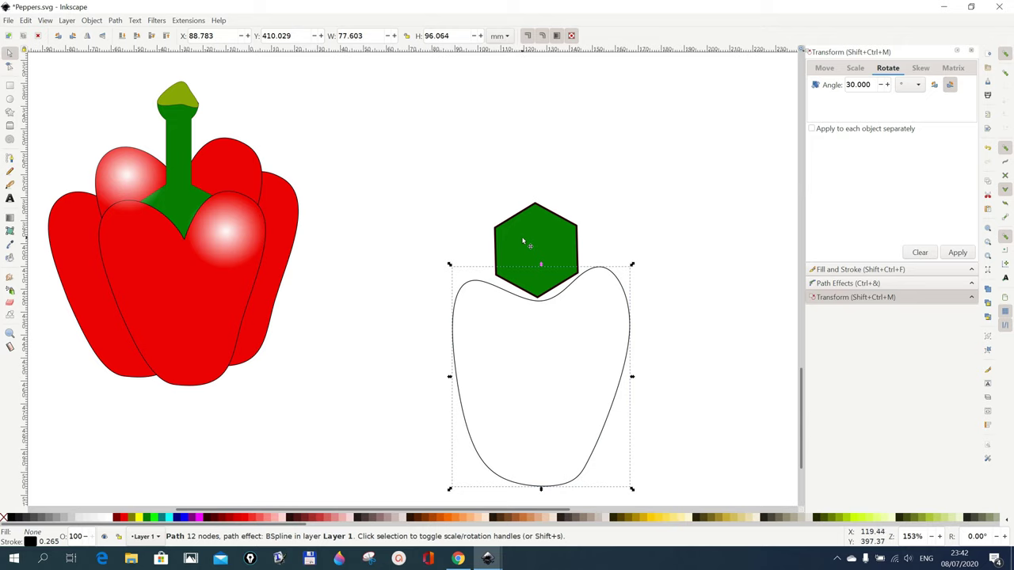
{"action": "left_click_drag", "start_coordinate": [521, 243], "coordinate": [523, 257]}
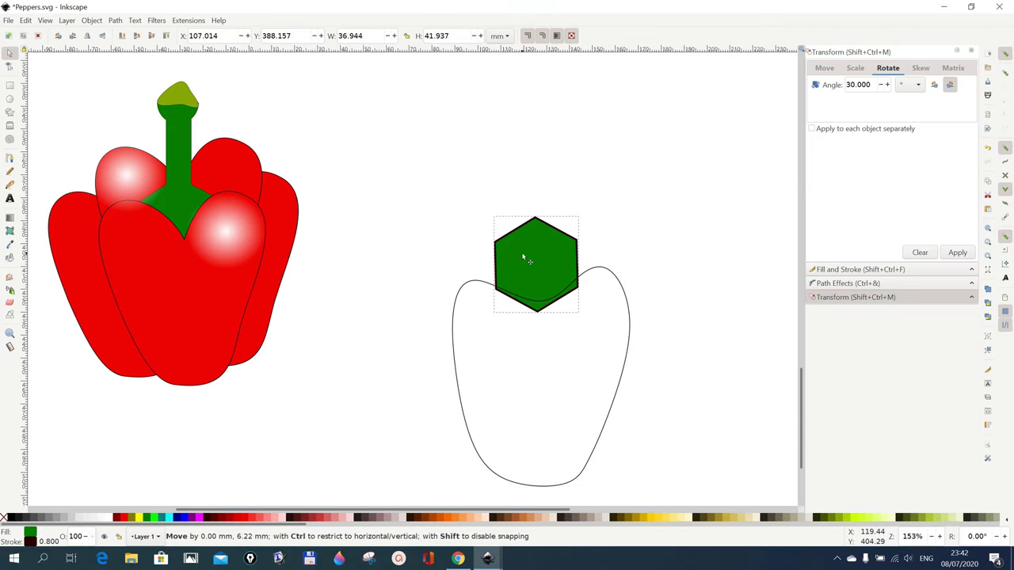
Step: Move the green hexagon above the pepper outline, then raise the outline's two upper shoulder nodes and slightly adjust the notch node
{"action": "left_click_drag", "start_coordinate": [523, 257], "coordinate": [551, 228]}
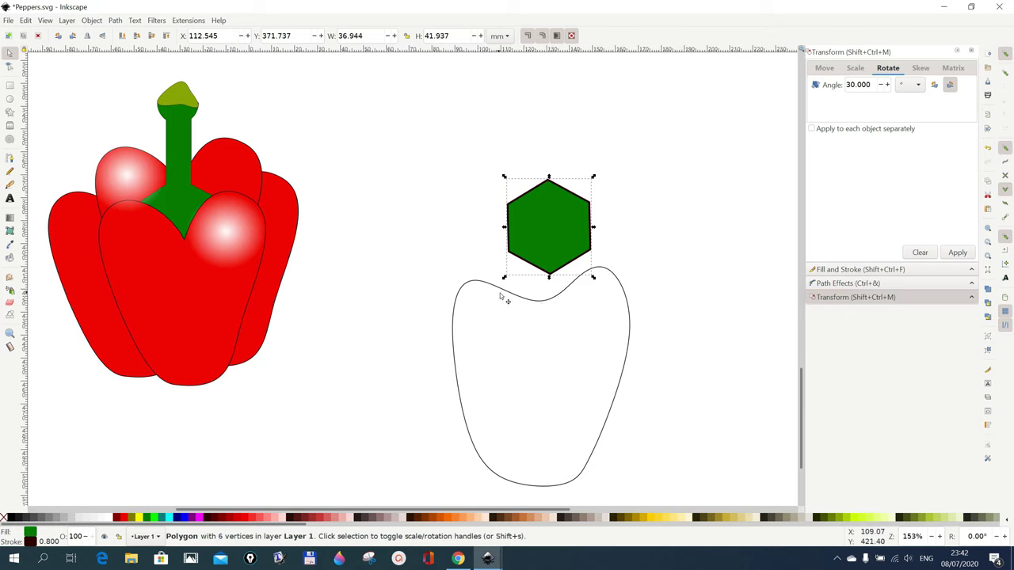
{"action": "left_click", "coordinate": [9, 66]}
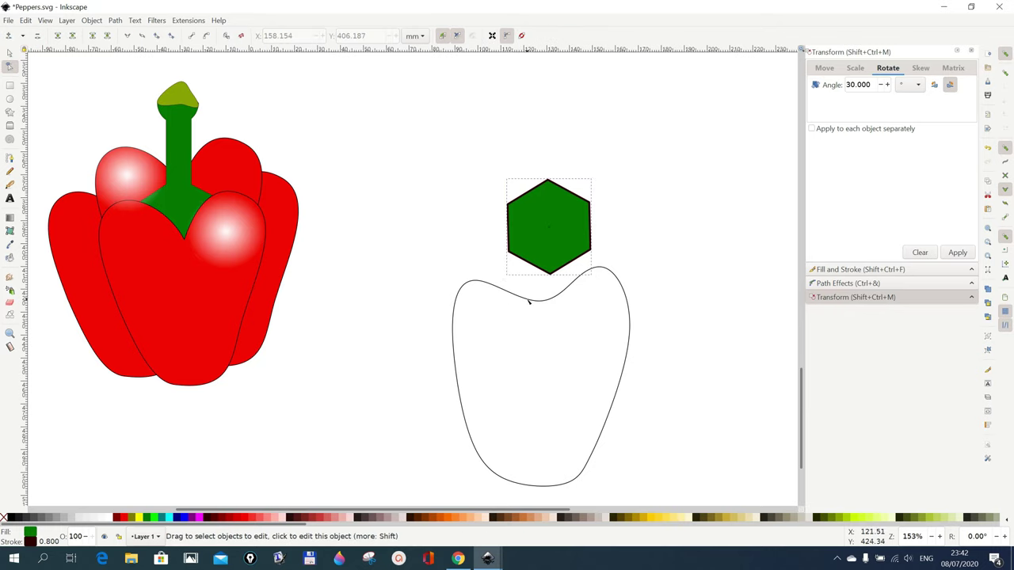
{"action": "left_click", "coordinate": [529, 301]}
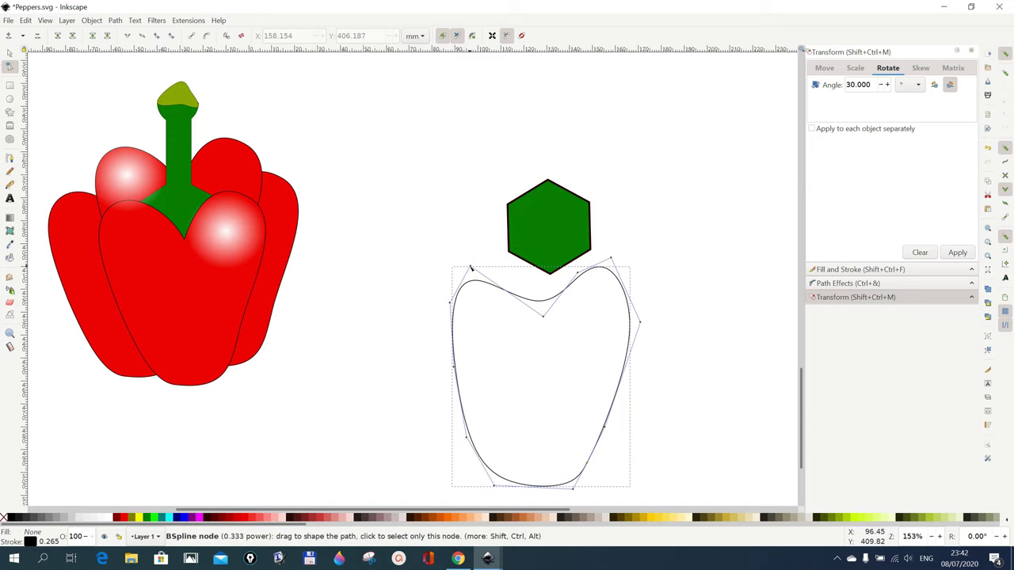
{"action": "left_click_drag", "start_coordinate": [471, 269], "coordinate": [475, 250]}
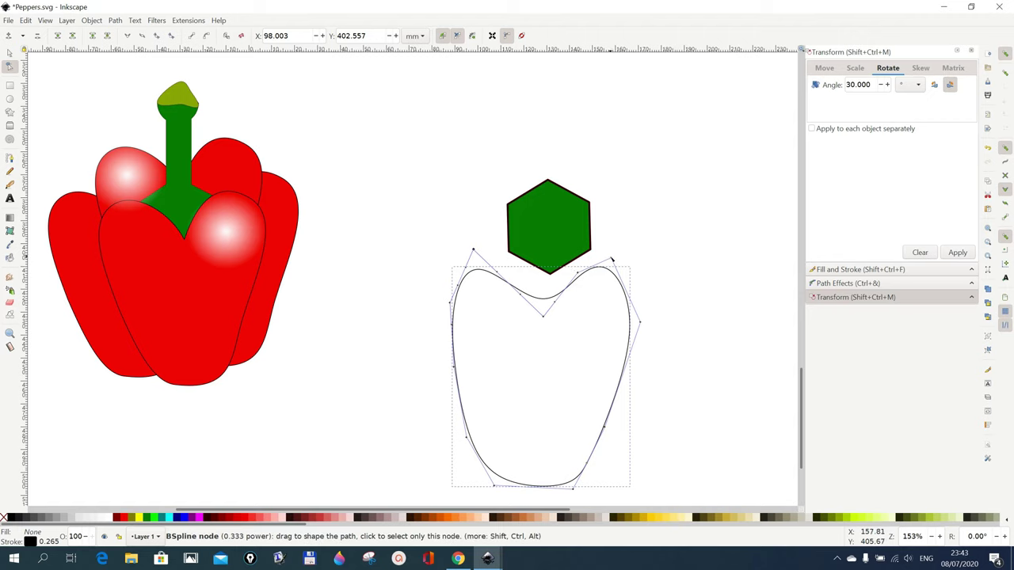
{"action": "left_click_drag", "start_coordinate": [612, 259], "coordinate": [606, 248]}
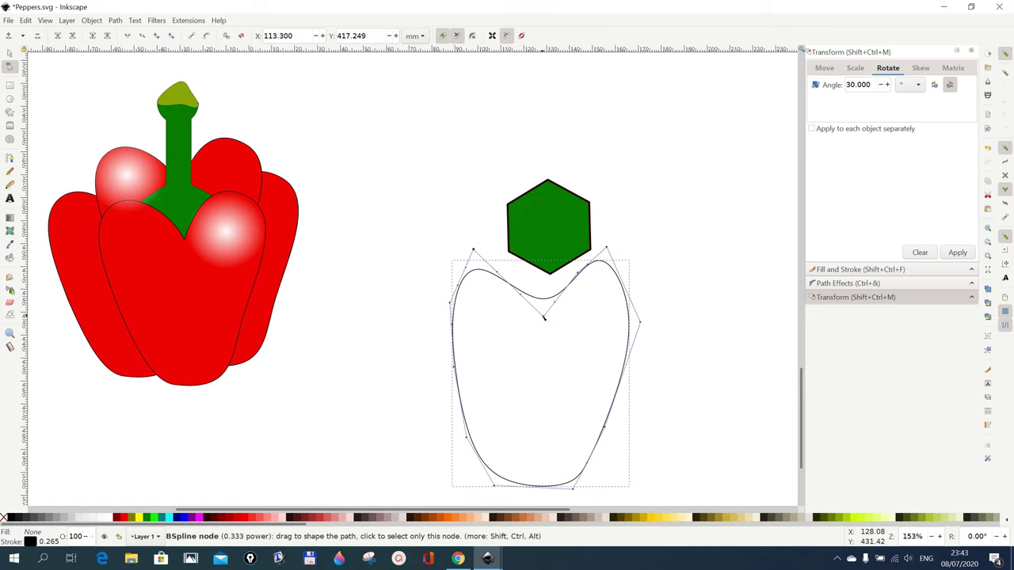
{"action": "left_click_drag", "start_coordinate": [544, 318], "coordinate": [545, 316]}
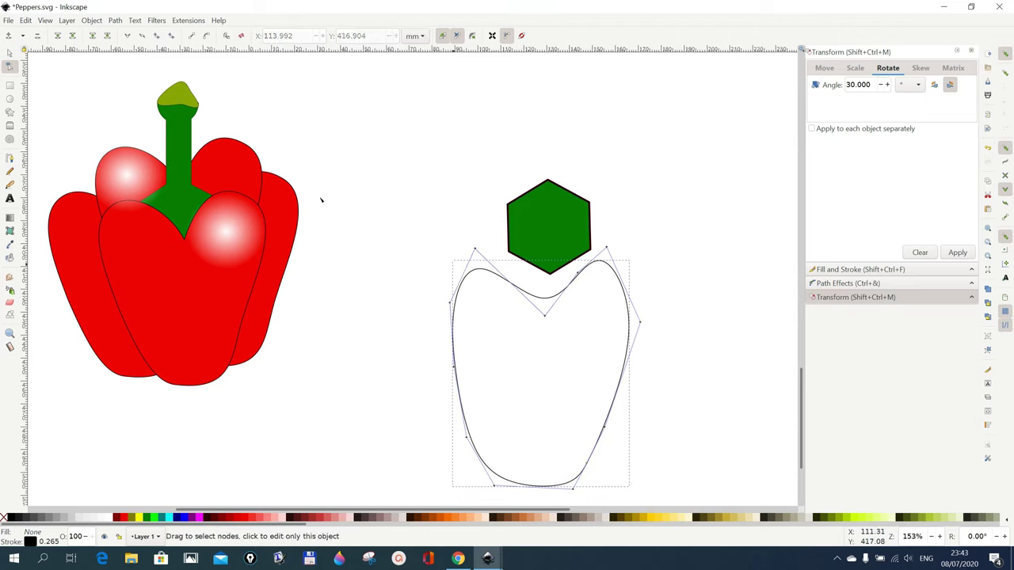
Step: Fill the pepper lobe with red #FF0000 and place a duplicate of it up and to the right of the original
{"action": "left_click", "coordinate": [9, 53]}
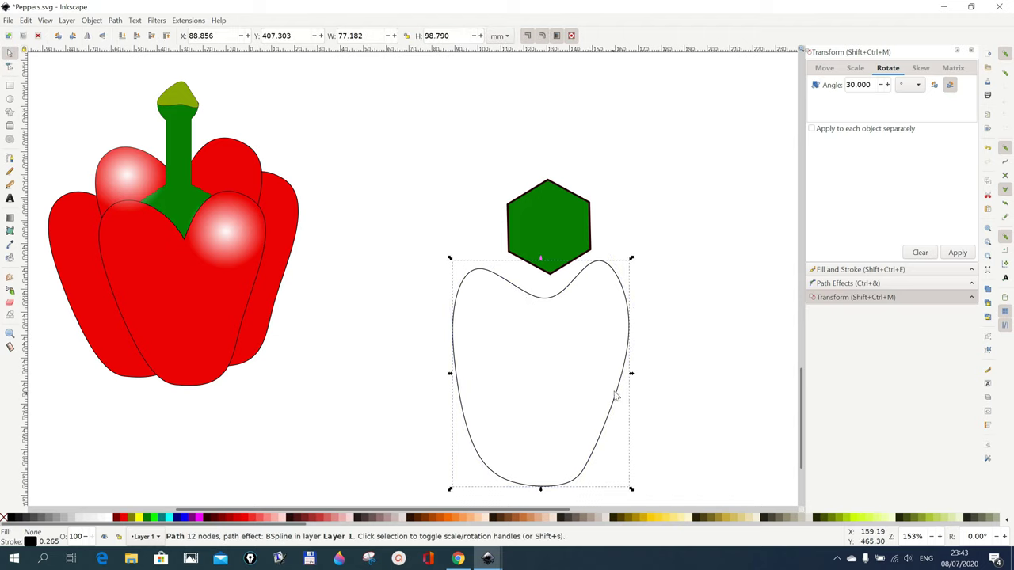
{"action": "left_click", "coordinate": [245, 520]}
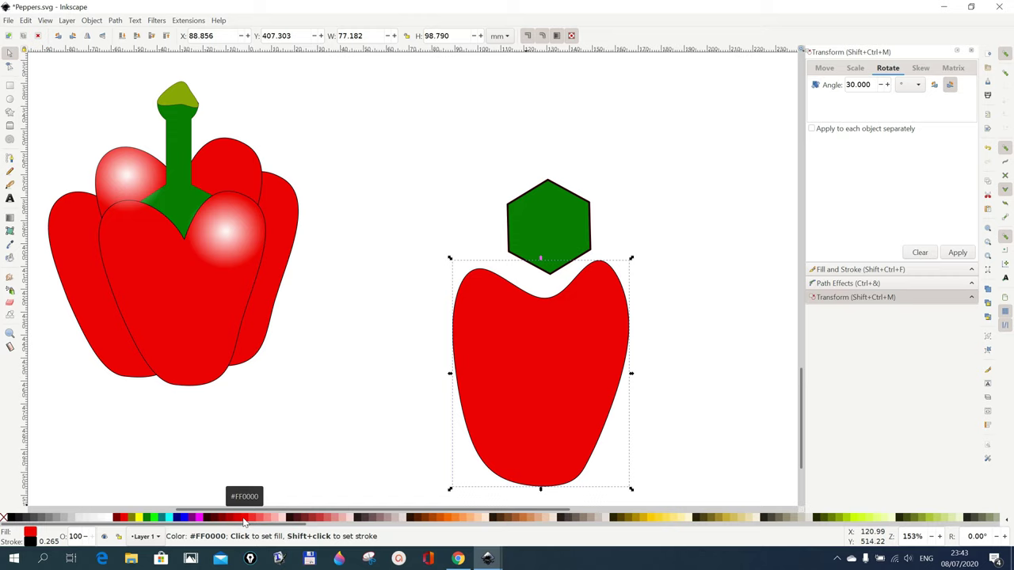
{"action": "right_click", "coordinate": [570, 359]}
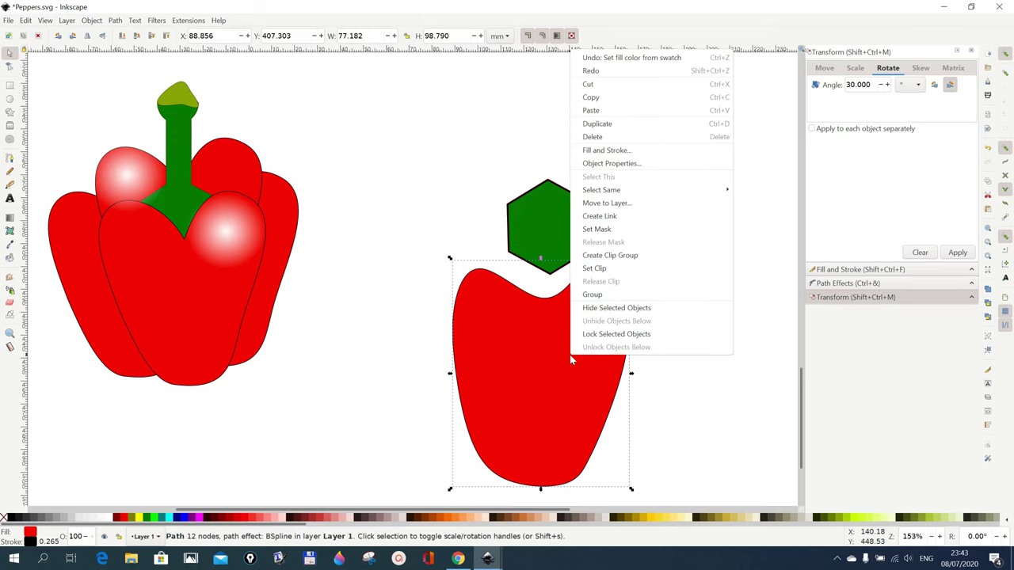
{"action": "left_click", "coordinate": [597, 129]}
{"action": "left_click_drag", "start_coordinate": [583, 374], "coordinate": [670, 356]}
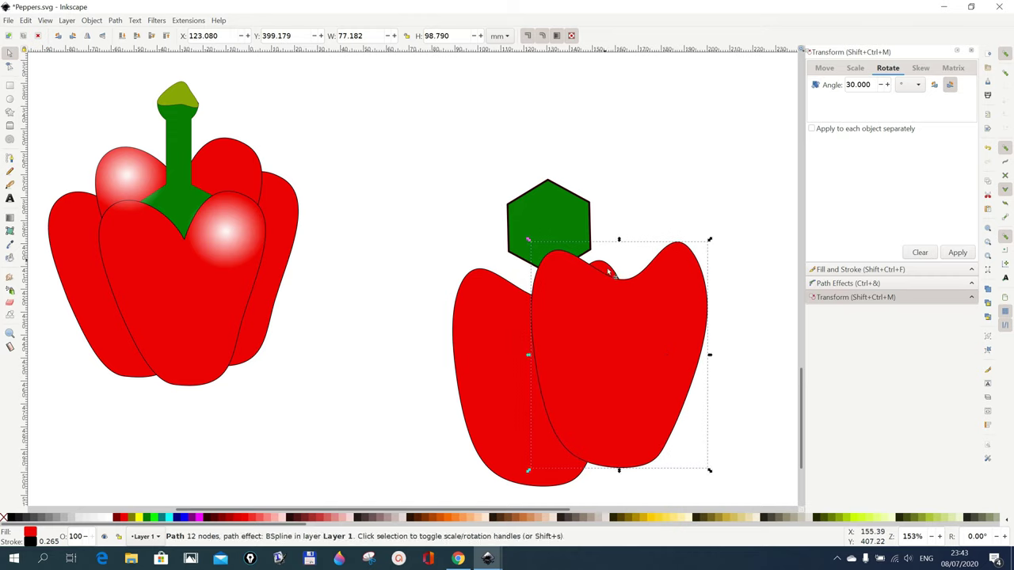
Step: Move the hexagon clear of the lobes to the upper right and place the duplicate lobe about 17 mm below the original
{"action": "left_click_drag", "start_coordinate": [569, 214], "coordinate": [557, 140]}
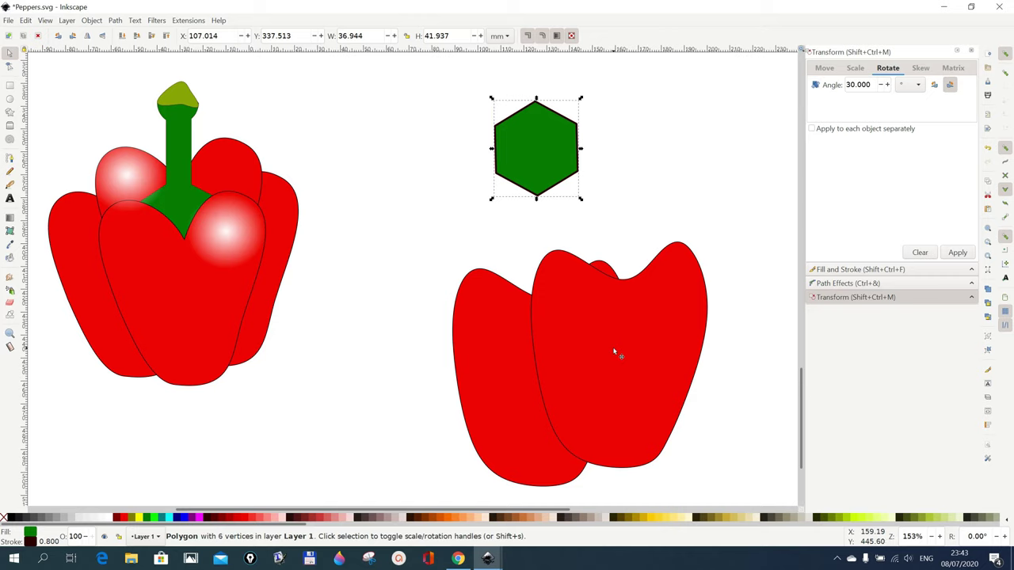
{"action": "left_click_drag", "start_coordinate": [526, 156], "coordinate": [672, 161]}
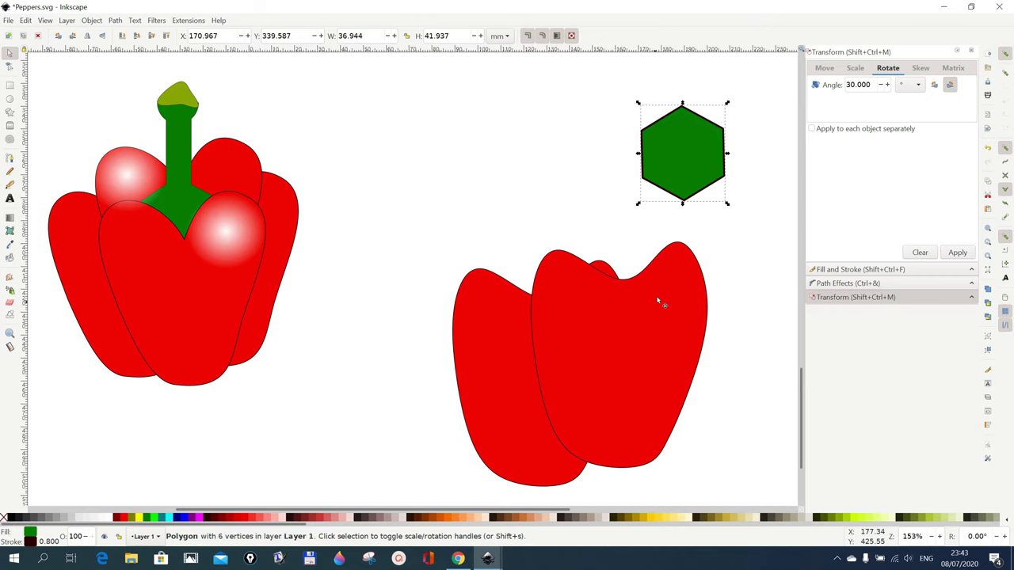
{"action": "left_click_drag", "start_coordinate": [642, 329], "coordinate": [568, 384]}
{"action": "scroll", "coordinate": [730, 404], "scroll_direction": "down", "scroll_amount": 2}
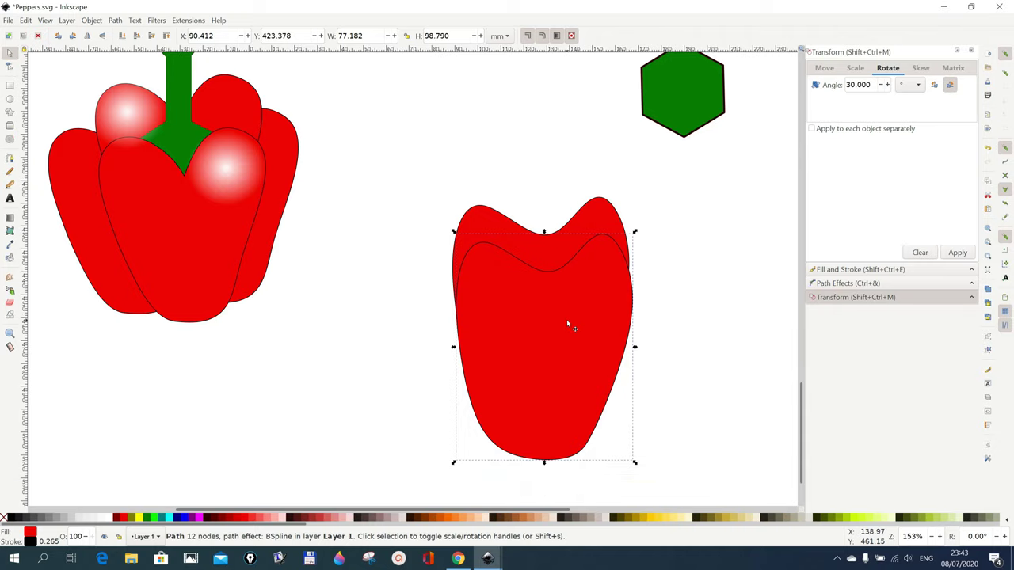
{"action": "left_click_drag", "start_coordinate": [566, 320], "coordinate": [566, 326]}
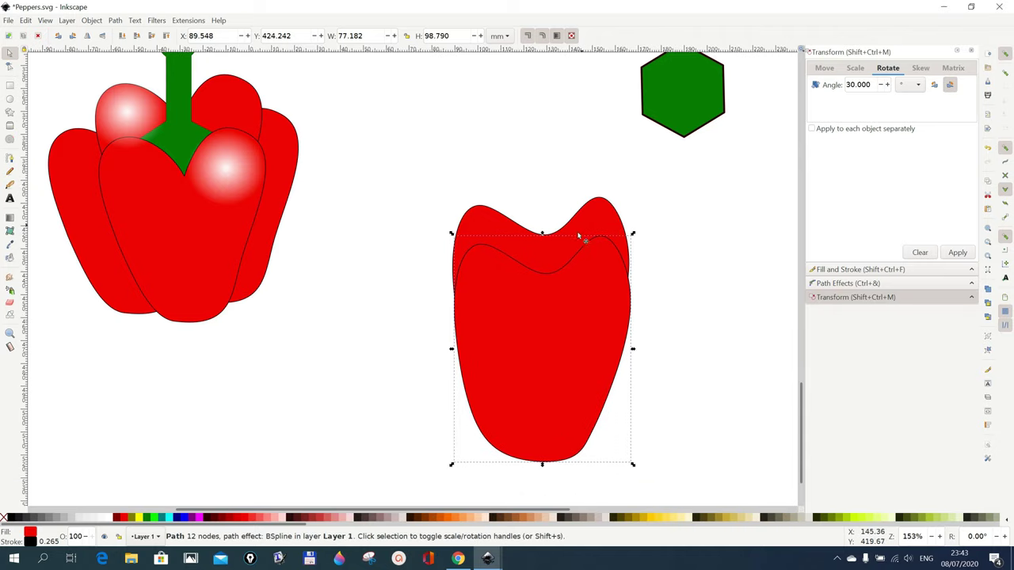
Step: Duplicate the lower lobe, offset the copy about 13 mm right and 11 mm up, and nudge the lower lobe slightly down
{"action": "right_click", "coordinate": [576, 305]}
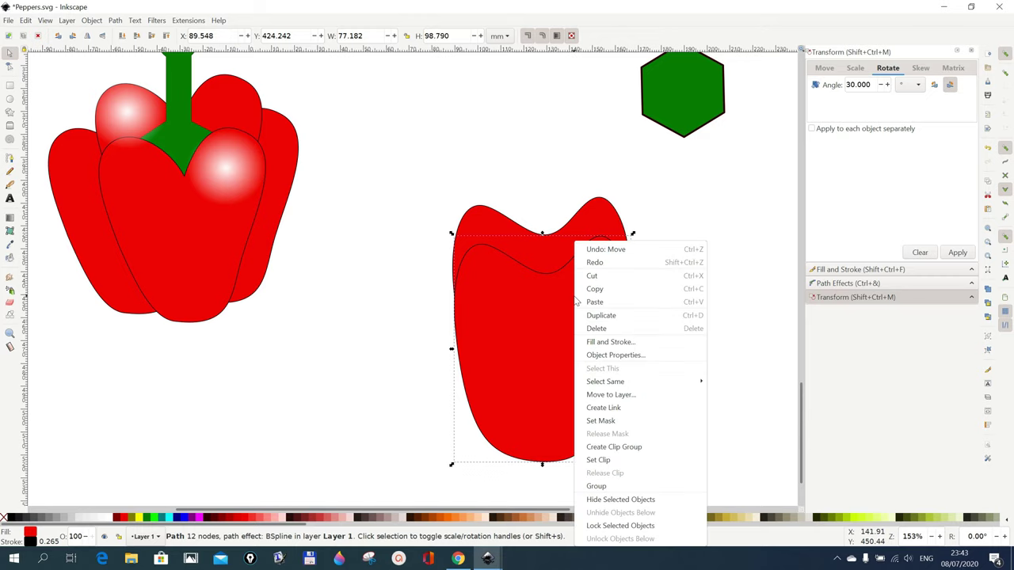
{"action": "left_click", "coordinate": [601, 317]}
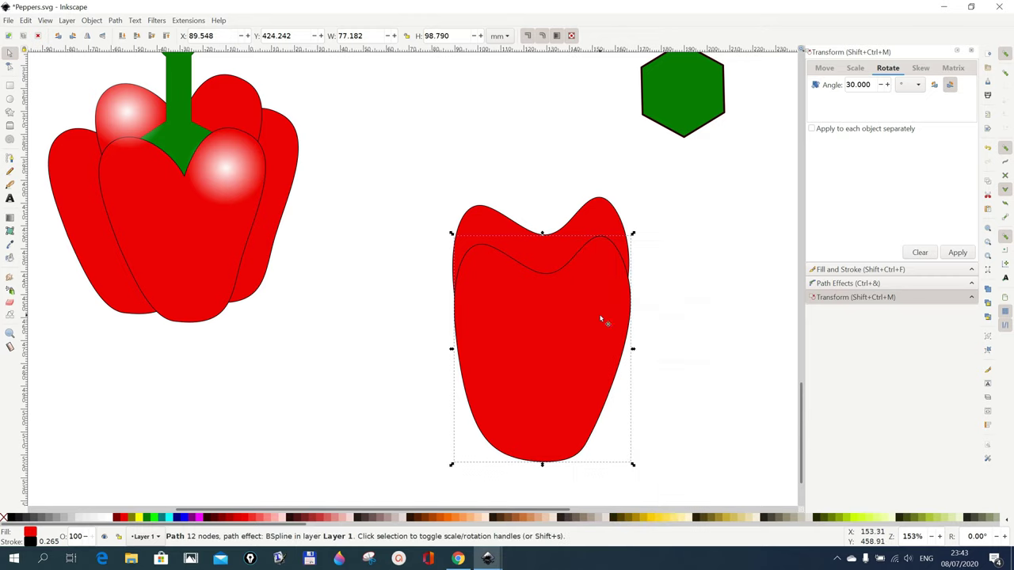
{"action": "left_click_drag", "start_coordinate": [602, 319], "coordinate": [651, 300]}
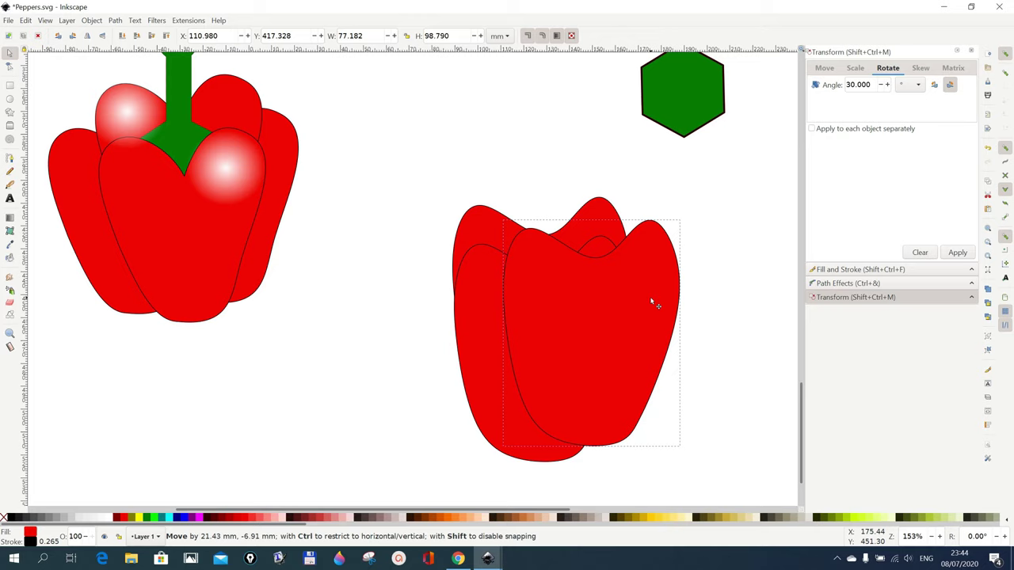
{"action": "left_click_drag", "start_coordinate": [651, 300], "coordinate": [638, 280]}
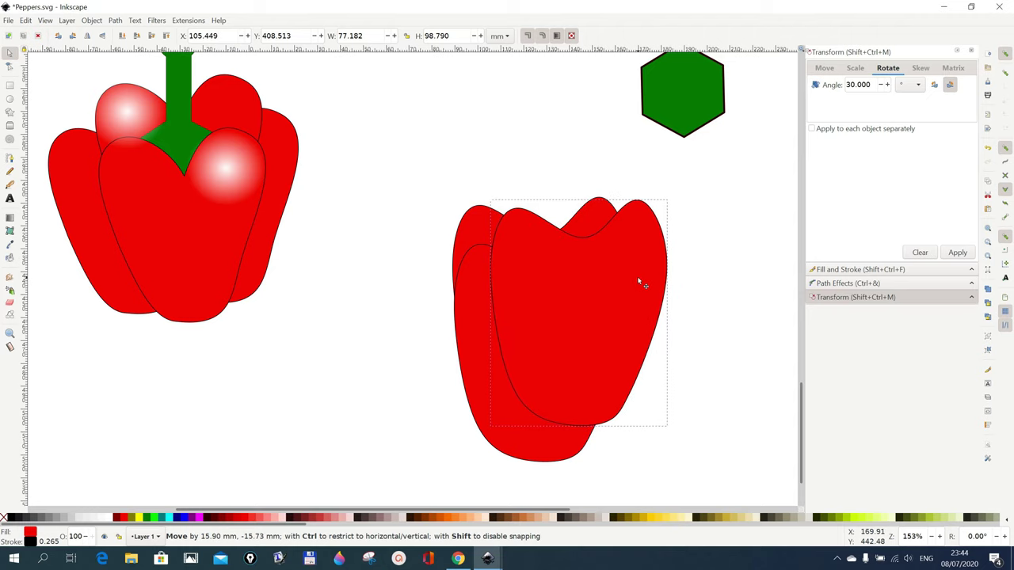
{"action": "left_click_drag", "start_coordinate": [638, 281], "coordinate": [633, 293]}
{"action": "left_click_drag", "start_coordinate": [529, 458], "coordinate": [524, 462]}
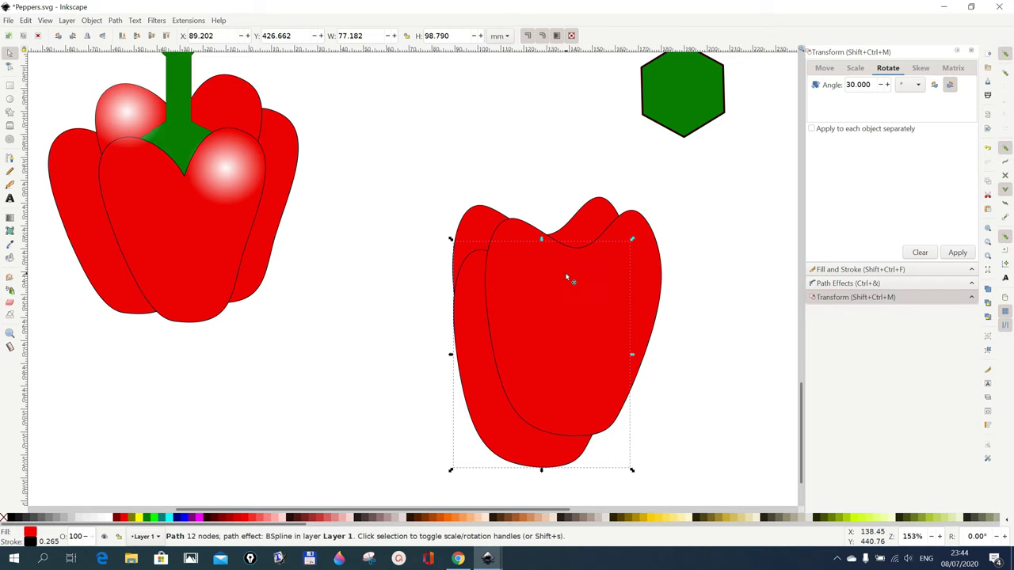
Step: Send the lower lobe and the right-hand lobe copy to the bottom of the stacking order, one after the other
{"action": "scroll", "coordinate": [566, 279], "scroll_direction": "down", "scroll_amount": 1}
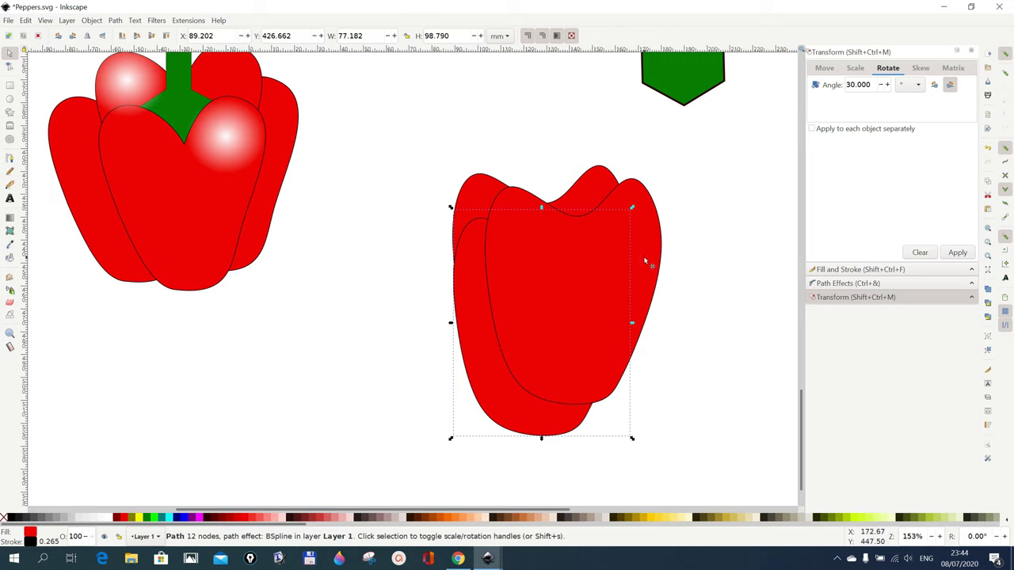
{"action": "left_click", "coordinate": [123, 37]}
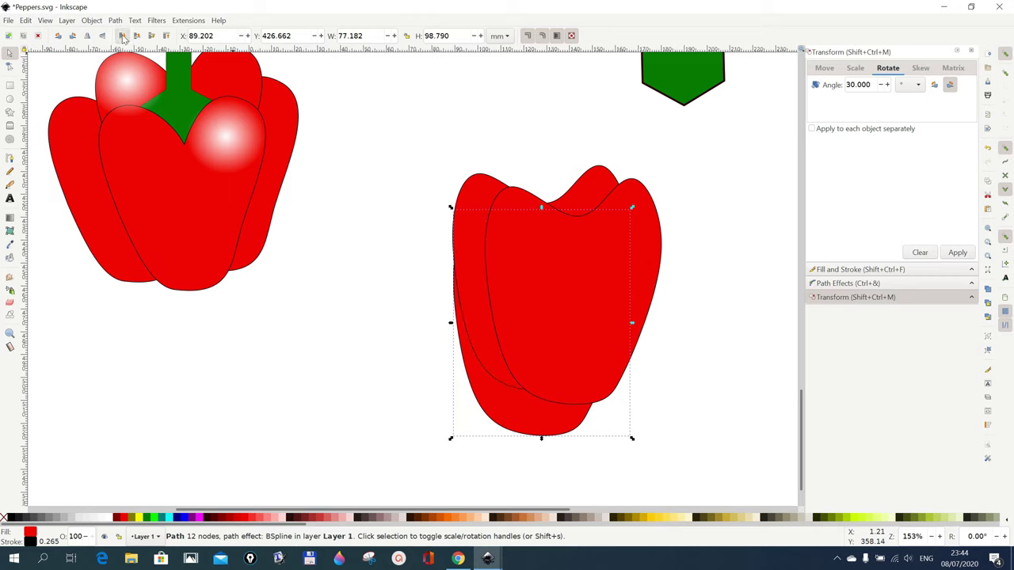
{"action": "left_click", "coordinate": [634, 262]}
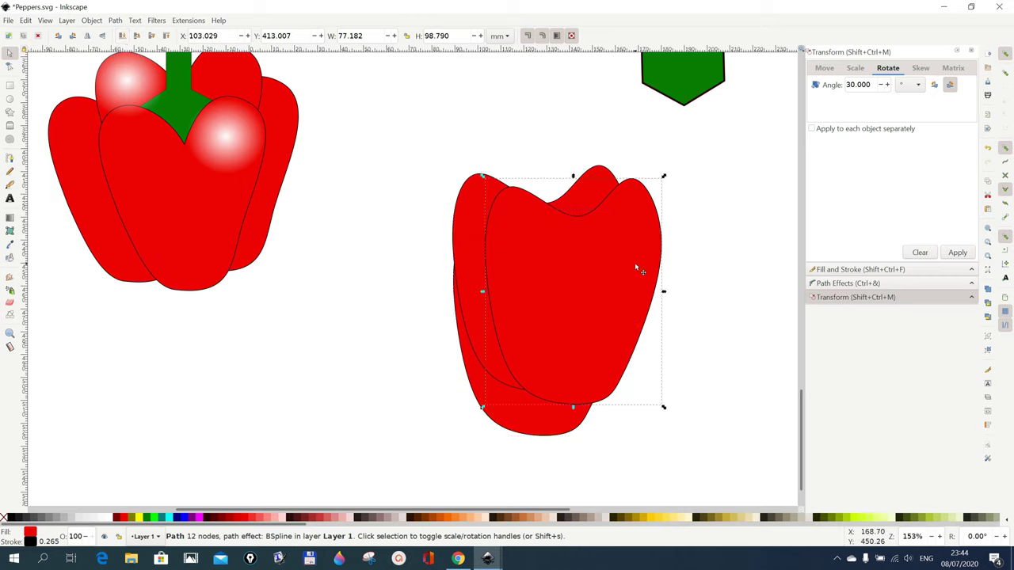
{"action": "left_click", "coordinate": [123, 37]}
Step: Move the original lobe about 31 mm down as the front lobe and the copy behind it about 24 mm up as the back lobe
{"action": "left_click_drag", "start_coordinate": [545, 324], "coordinate": [528, 396]}
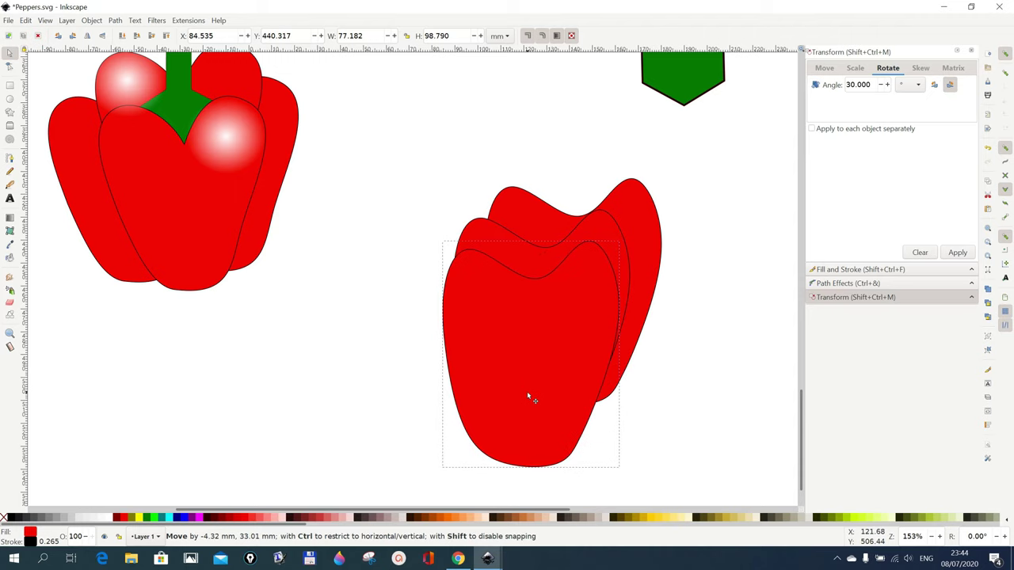
{"action": "left_click_drag", "start_coordinate": [528, 396], "coordinate": [530, 392]}
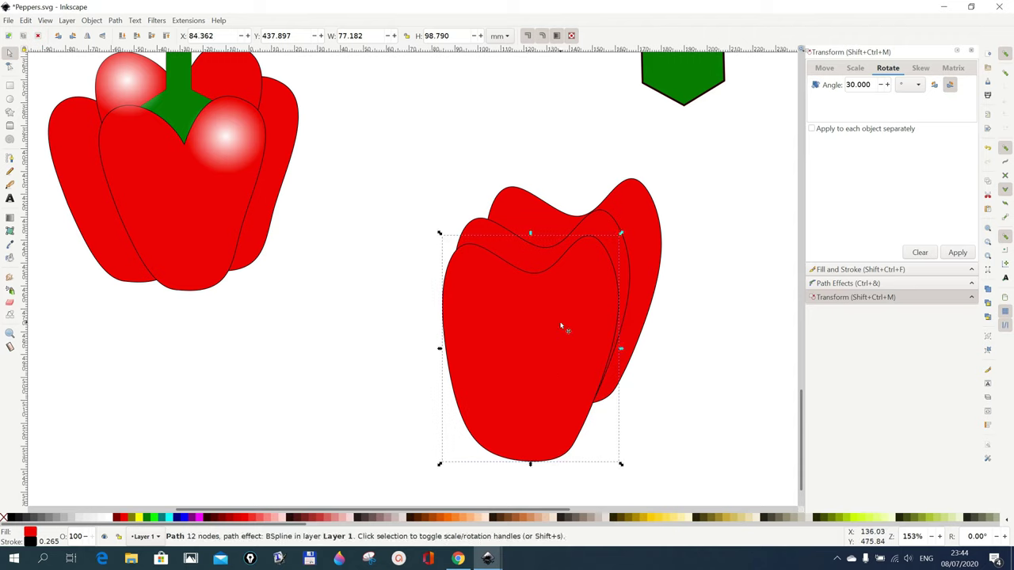
{"action": "left_click_drag", "start_coordinate": [599, 221], "coordinate": [597, 200]}
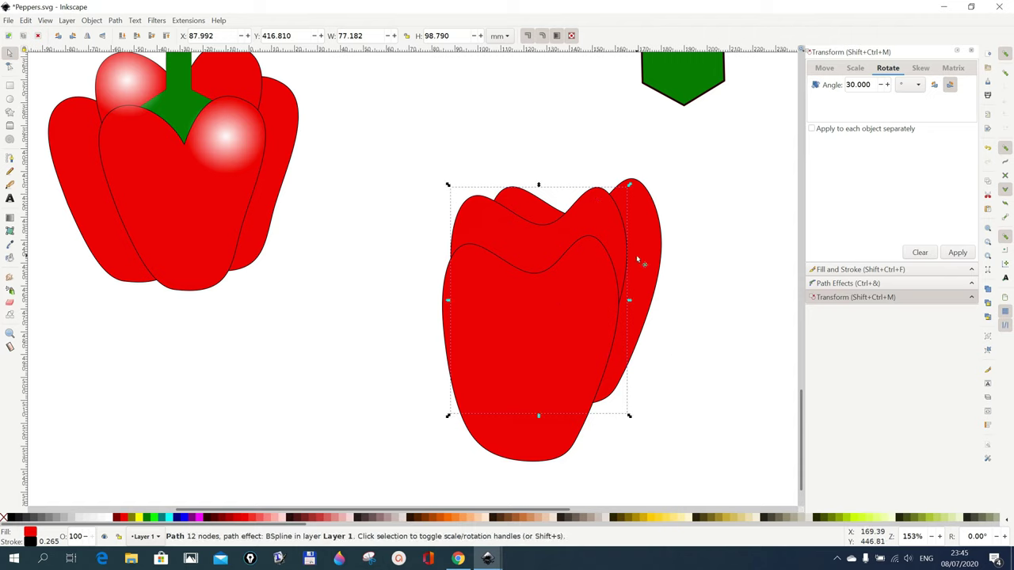
{"action": "left_click", "coordinate": [613, 227]}
{"action": "left_click_drag", "start_coordinate": [612, 227], "coordinate": [608, 196]}
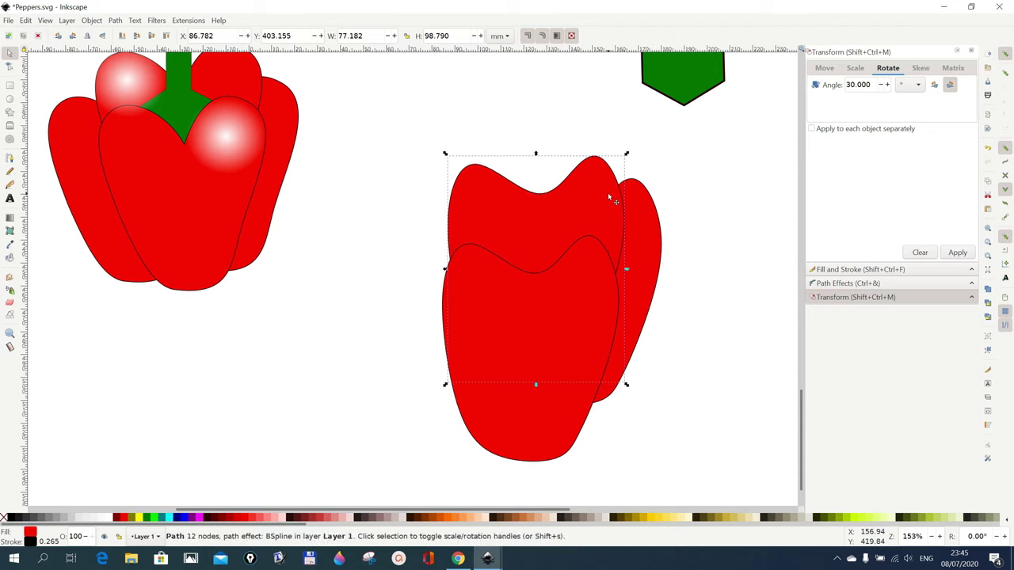
Step: Duplicate the right side lobe, send the copy to the bottom, and place it about 40 mm left as the left side lobe
{"action": "left_click", "coordinate": [637, 274]}
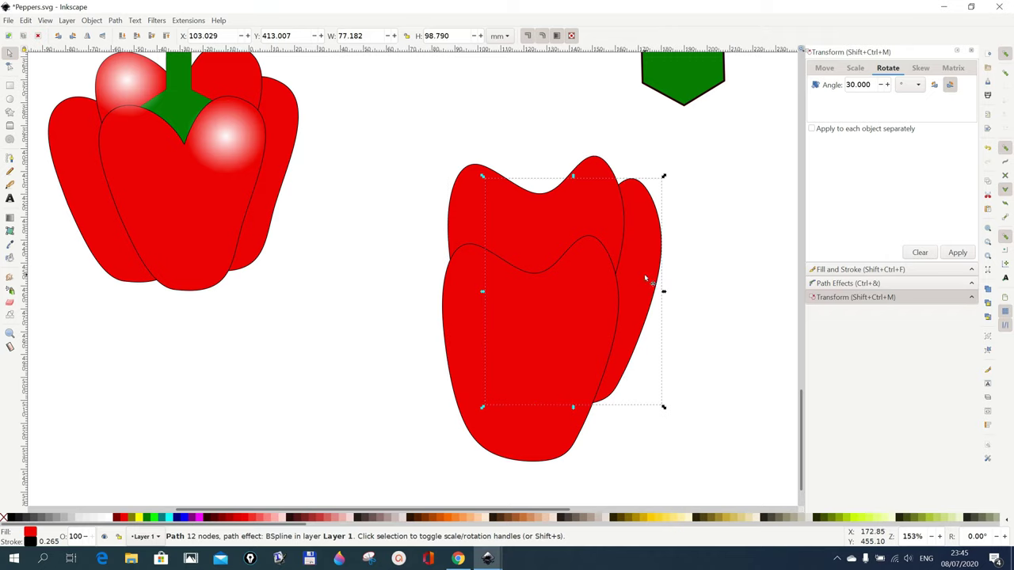
{"action": "right_click", "coordinate": [644, 275]}
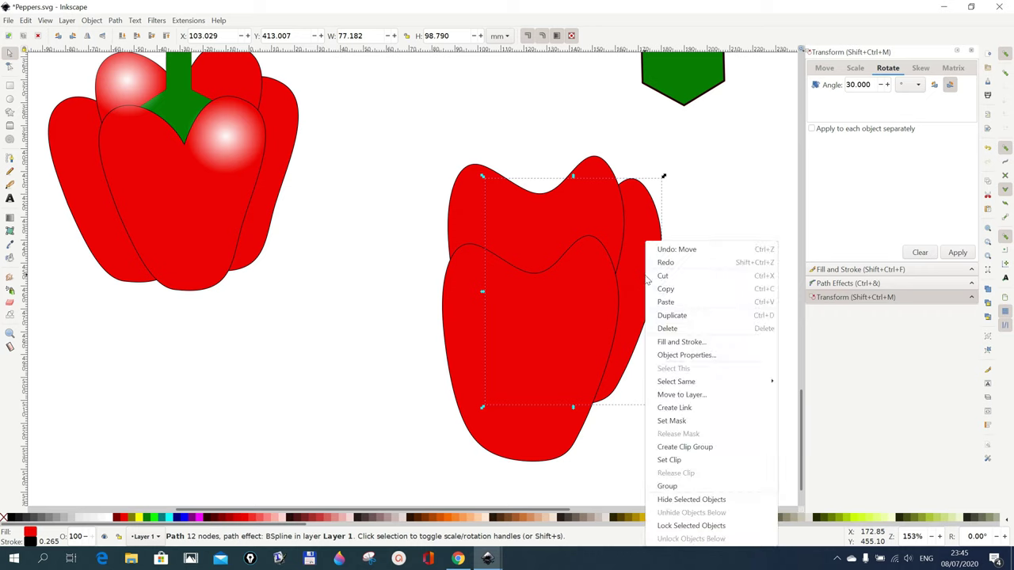
{"action": "left_click", "coordinate": [671, 315]}
{"action": "left_click_drag", "start_coordinate": [592, 320], "coordinate": [470, 312]}
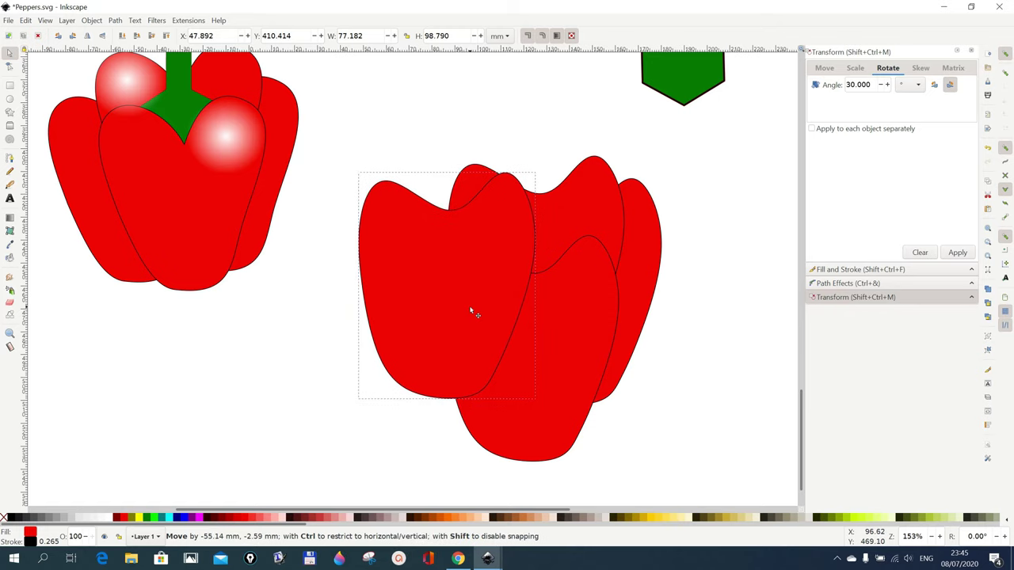
{"action": "left_click_drag", "start_coordinate": [453, 338], "coordinate": [462, 309]}
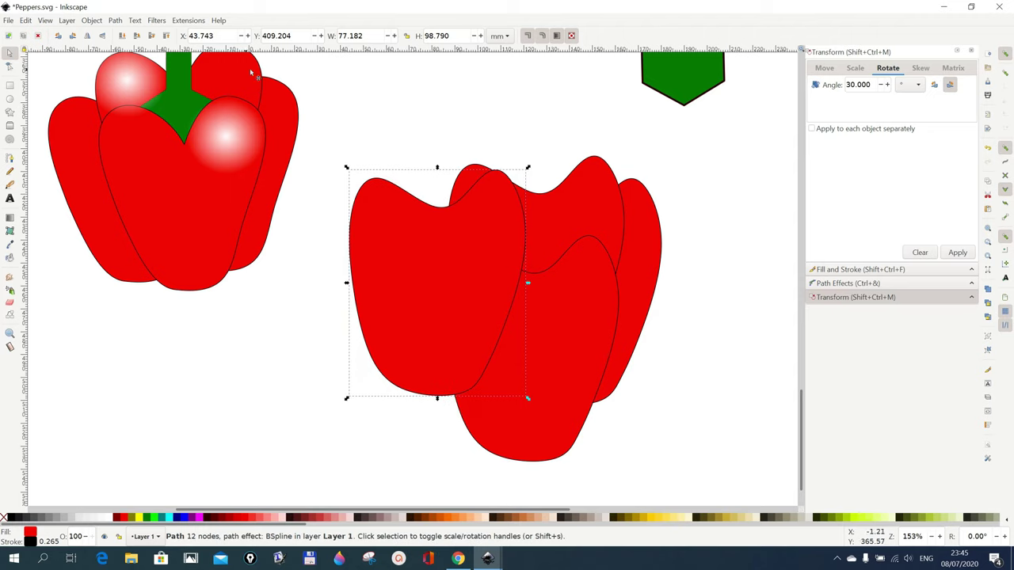
{"action": "left_click", "coordinate": [123, 37]}
{"action": "left_click_drag", "start_coordinate": [404, 237], "coordinate": [426, 265]}
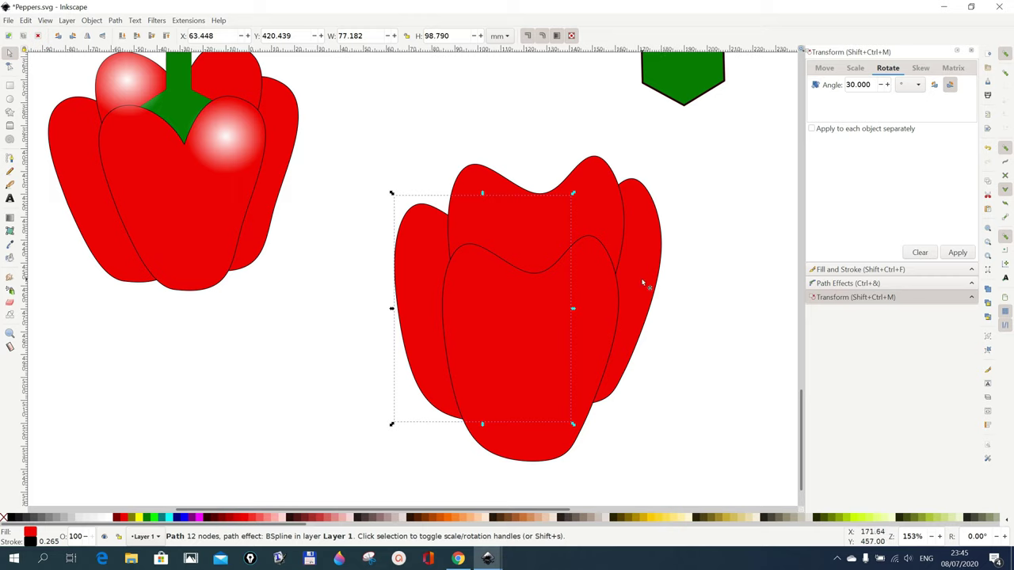
Step: Lower the right side lobe about 16 mm and the left about 7 mm, and move the hexagon into the front lobe's notch
{"action": "left_click_drag", "start_coordinate": [642, 283], "coordinate": [637, 315]}
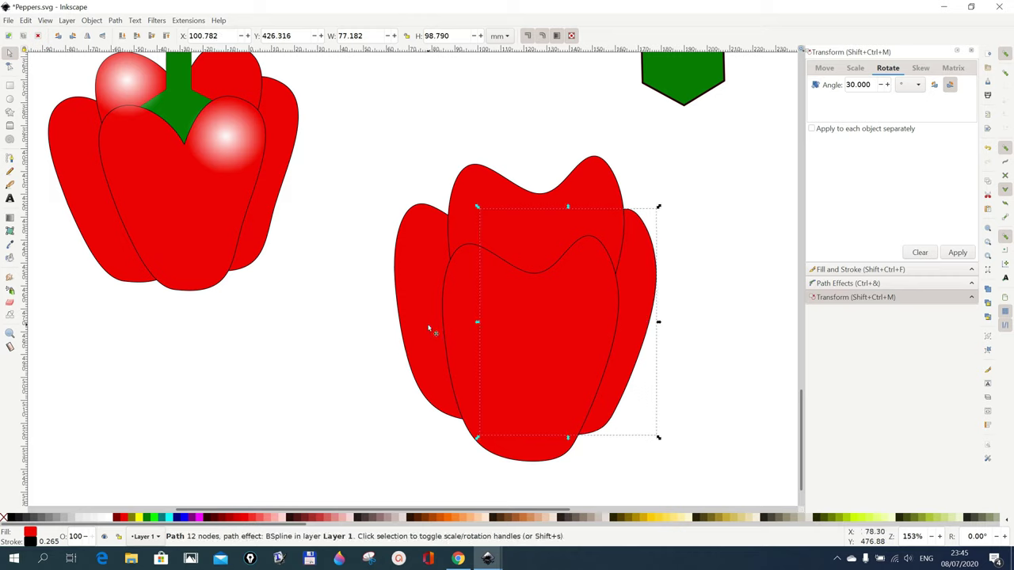
{"action": "left_click_drag", "start_coordinate": [428, 328], "coordinate": [431, 346]}
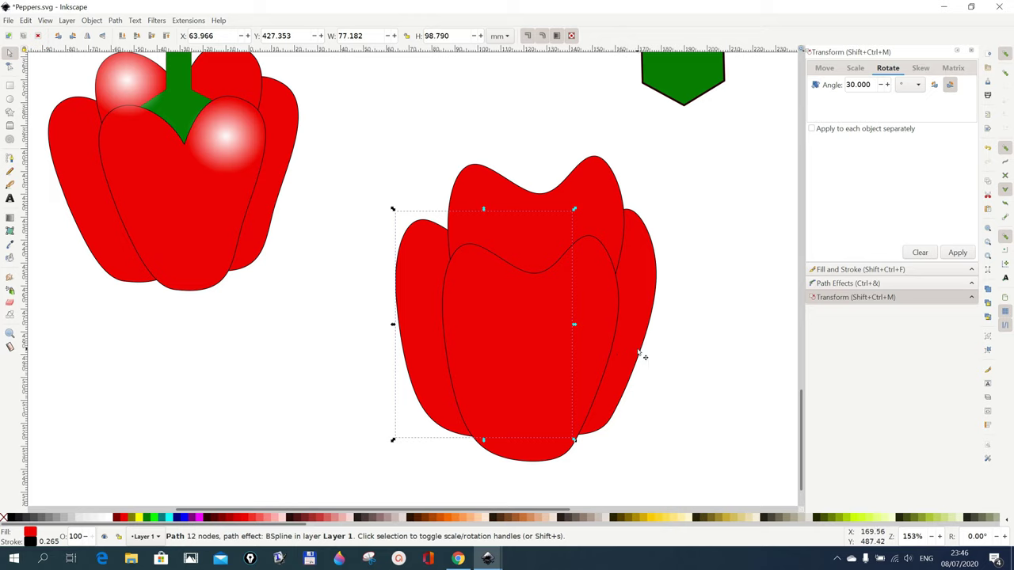
{"action": "left_click_drag", "start_coordinate": [638, 359], "coordinate": [638, 363]}
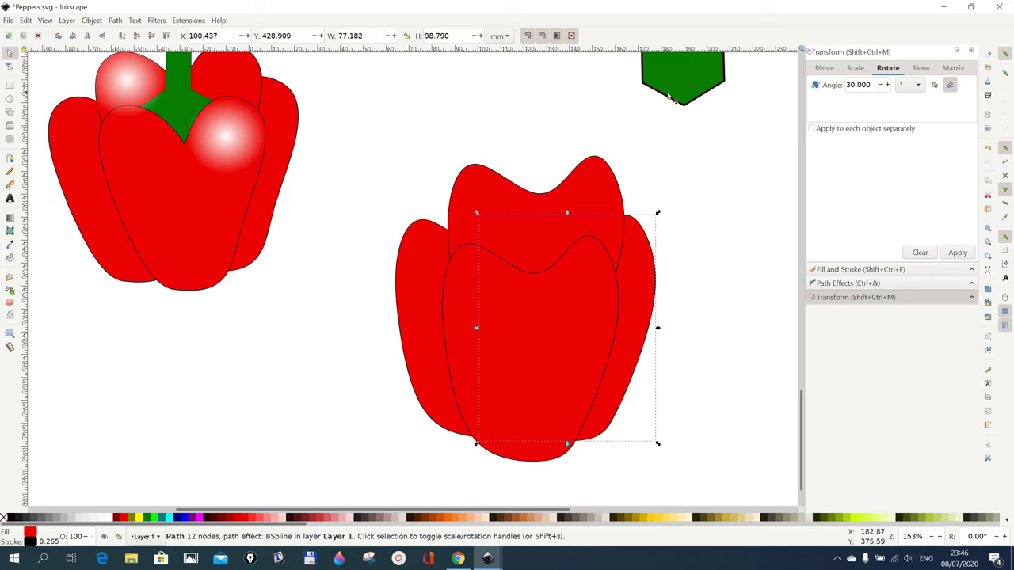
{"action": "left_click_drag", "start_coordinate": [693, 82], "coordinate": [541, 255]}
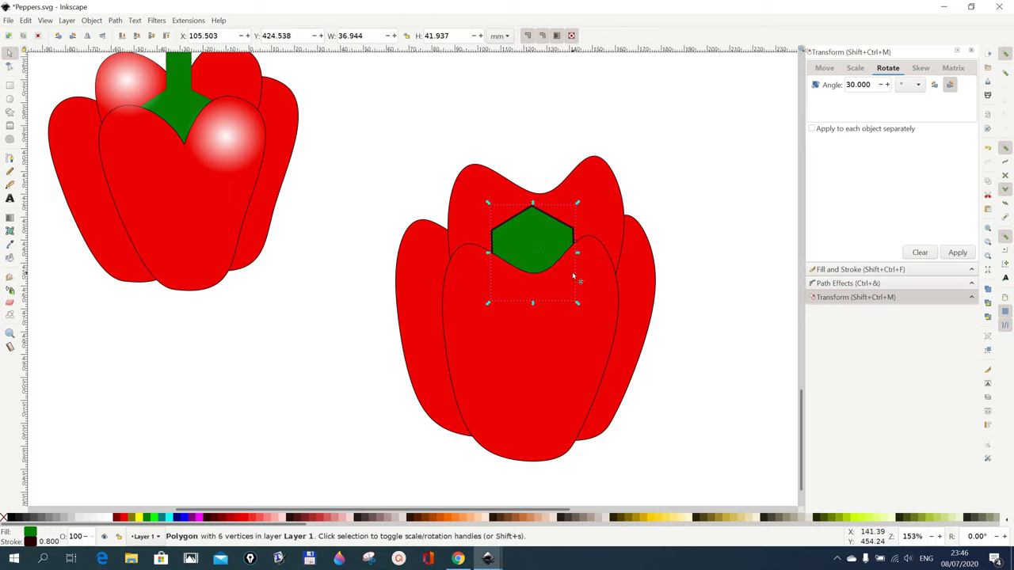
Step: Move the back lobe about 6 mm down so it sits closer behind the green hexagon
{"action": "left_click", "coordinate": [715, 340]}
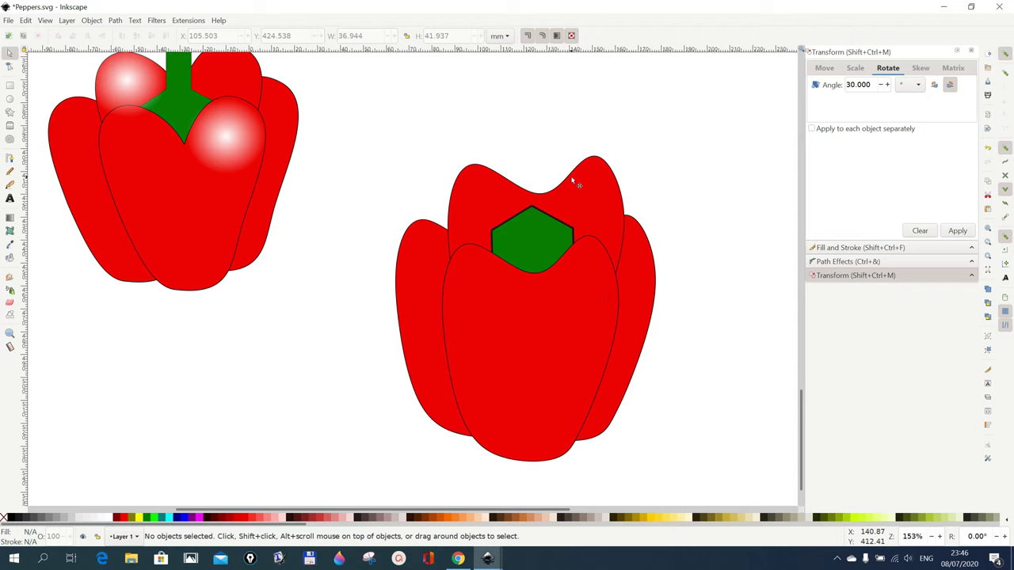
{"action": "mouse_move", "coordinate": [586, 190]}
{"action": "left_mouse_down"}
{"action": "mouse_move", "coordinate": [587, 200]}
{"action": "mouse_move", "coordinate": [578, 194]}
{"action": "left_mouse_up"}
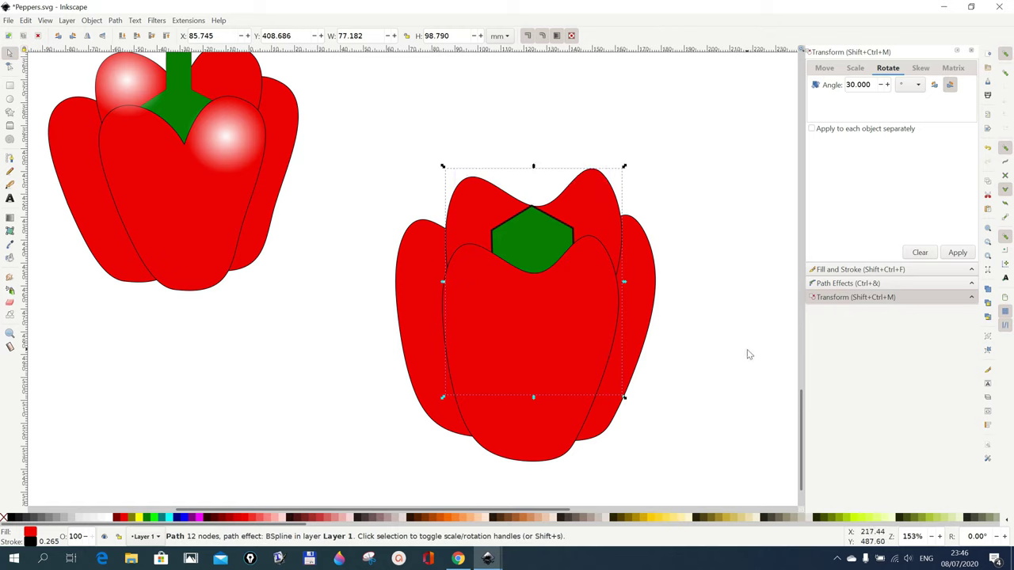
{"action": "left_click", "coordinate": [189, 380]}
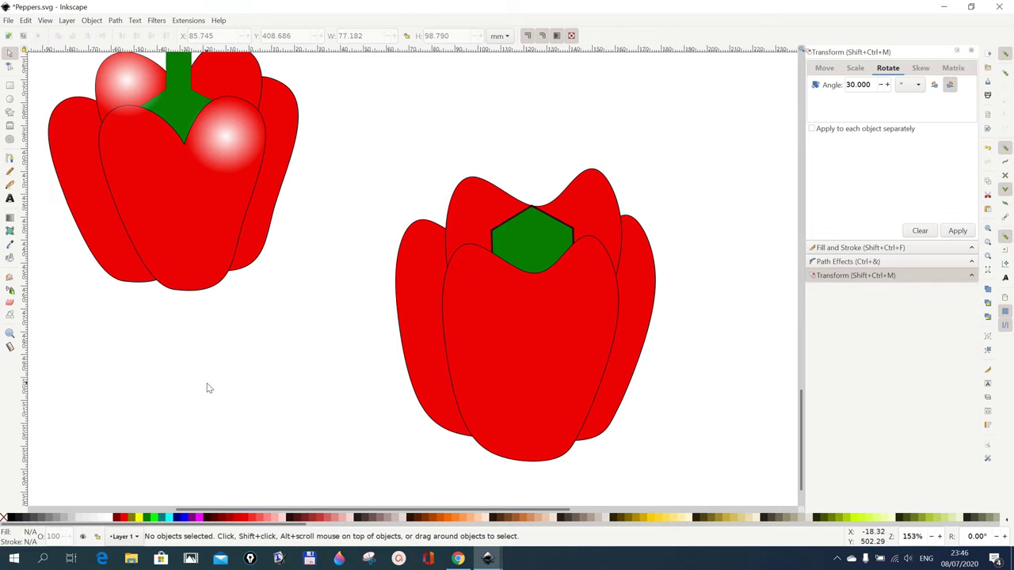
Step: Draw a tall, narrow rectangle about 10.5 by 50 mm above the new pepper as the stem
{"action": "scroll", "coordinate": [188, 127], "scroll_direction": "up", "scroll_amount": 3}
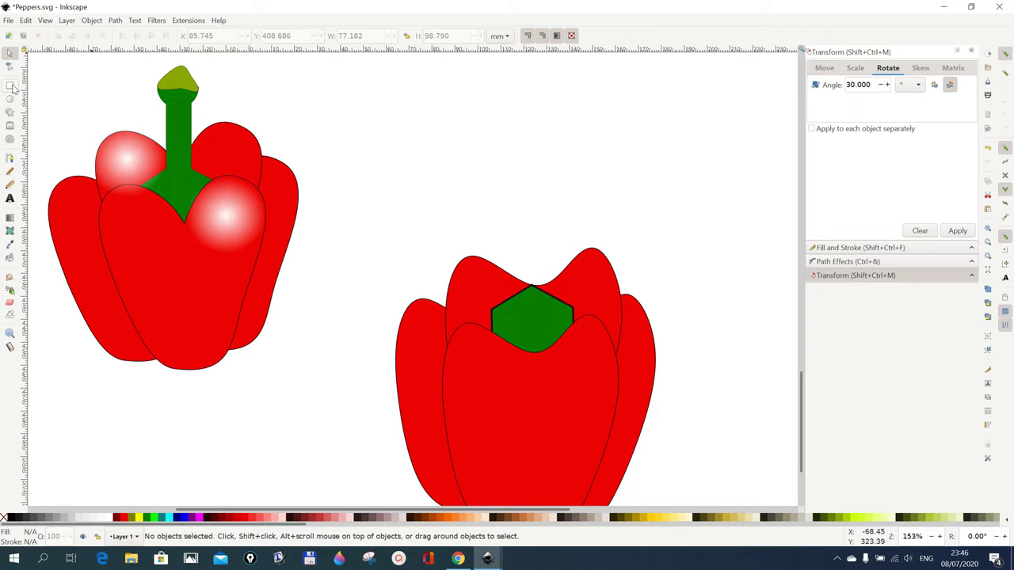
{"action": "left_click", "coordinate": [10, 86]}
{"action": "left_click_drag", "start_coordinate": [464, 95], "coordinate": [489, 210]}
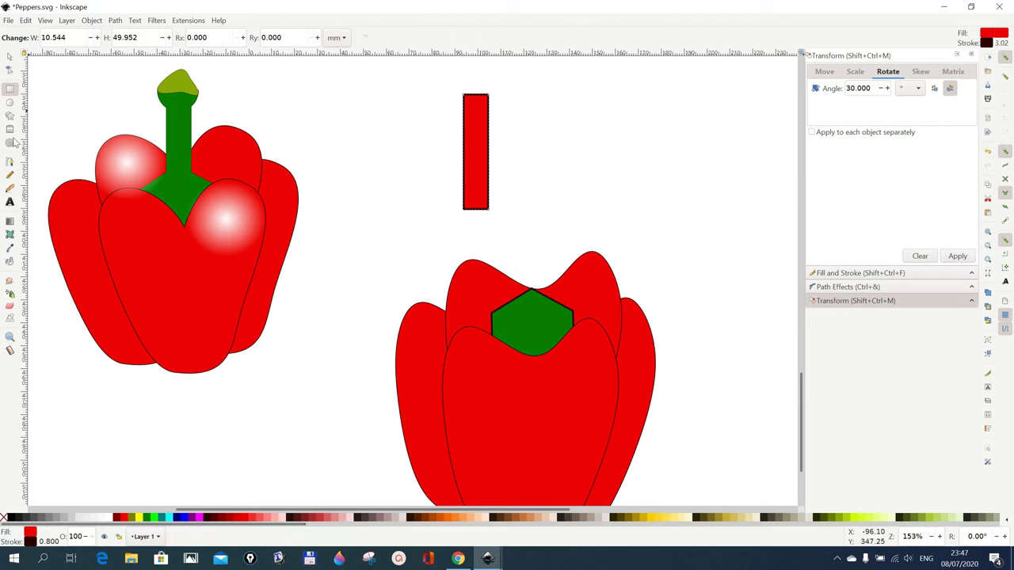
Step: Draw a circle with a radius of about 7.8 mm to the right of the stem rectangle
{"action": "left_click", "coordinate": [9, 102]}
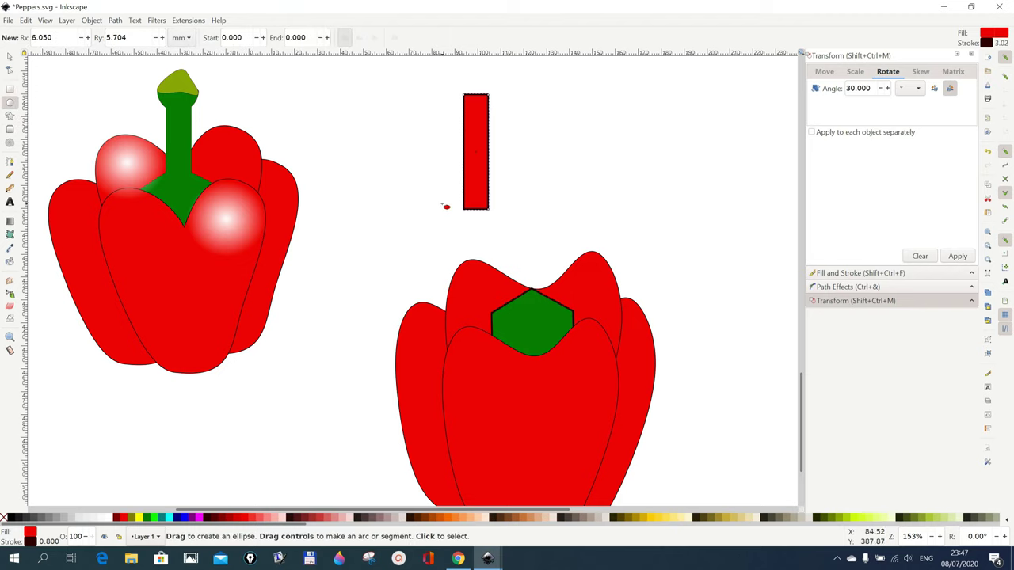
{"action": "left_click_drag", "start_coordinate": [611, 148], "coordinate": [617, 163]}
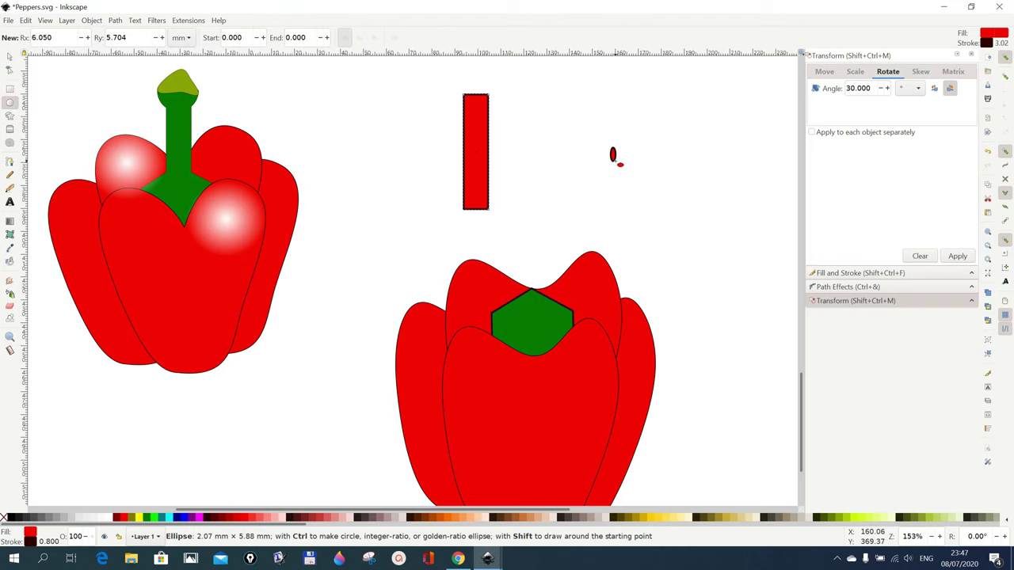
{"action": "left_click_drag", "start_coordinate": [618, 163], "coordinate": [619, 163]}
{"action": "left_click_drag", "start_coordinate": [620, 163], "coordinate": [633, 168]}
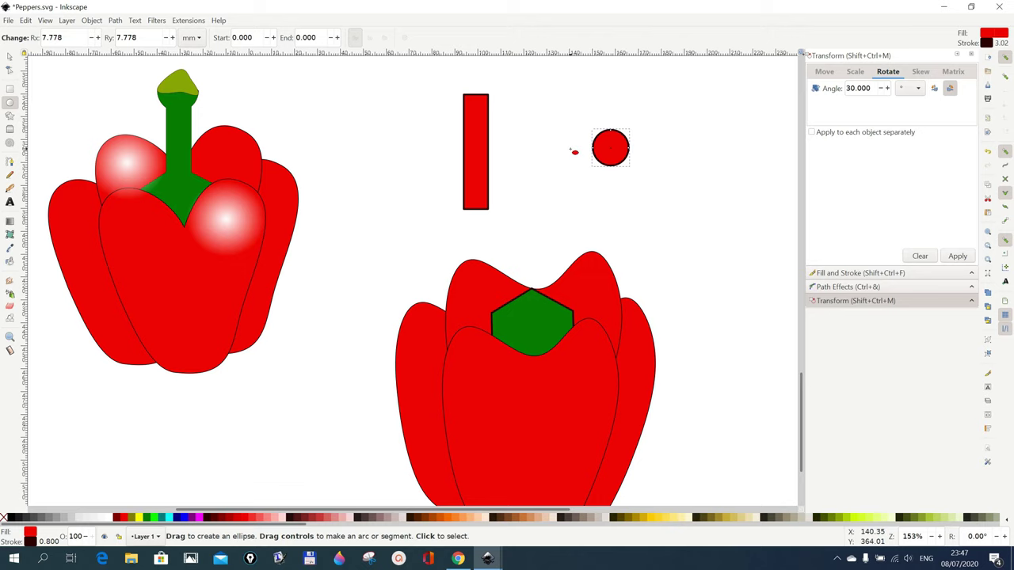
Step: Fill the circle and the stem rectangle with Green (#008000)
{"action": "left_click", "coordinate": [10, 56]}
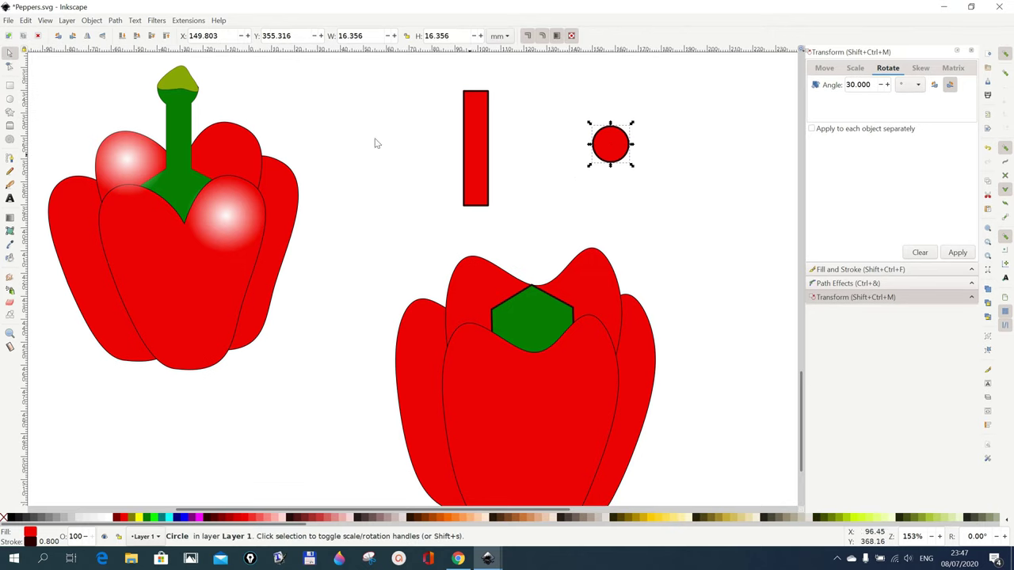
{"action": "scroll", "coordinate": [758, 238], "scroll_direction": "down", "scroll_amount": 2}
{"action": "scroll", "coordinate": [758, 241], "scroll_direction": "down", "scroll_amount": 1}
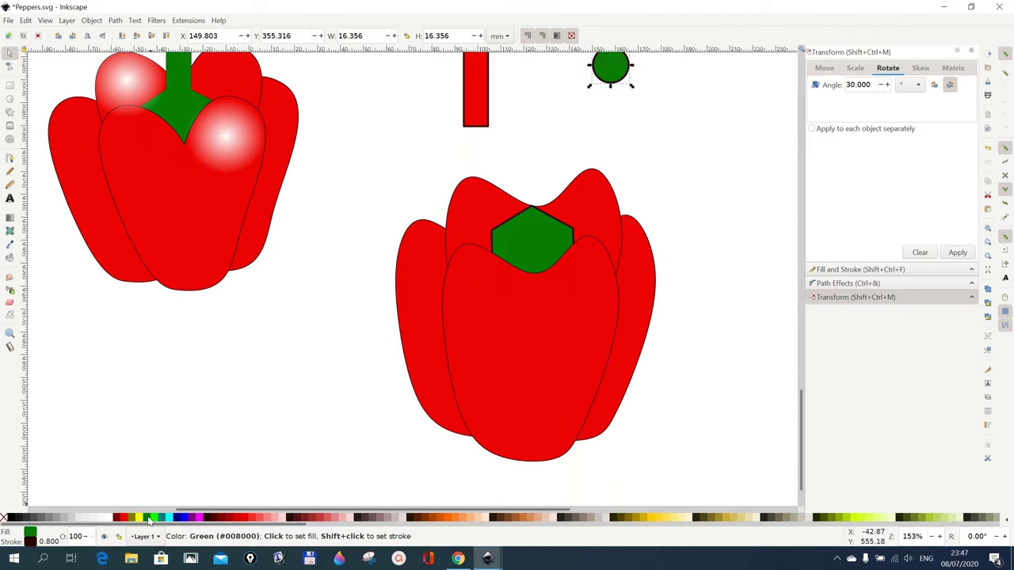
{"action": "left_click", "coordinate": [485, 118]}
{"action": "scroll", "coordinate": [747, 231], "scroll_direction": "up", "scroll_amount": 2}
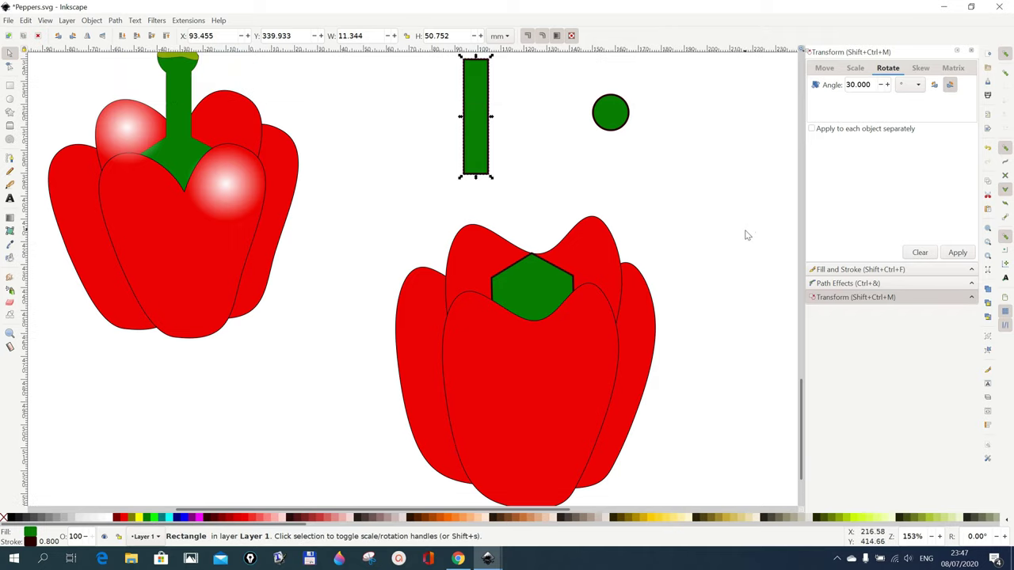
Step: Enlarge the stem rectangle proportionally around its centre until it is slightly narrower than the circle
{"action": "scroll", "coordinate": [748, 235], "scroll_direction": "up", "scroll_amount": 1}
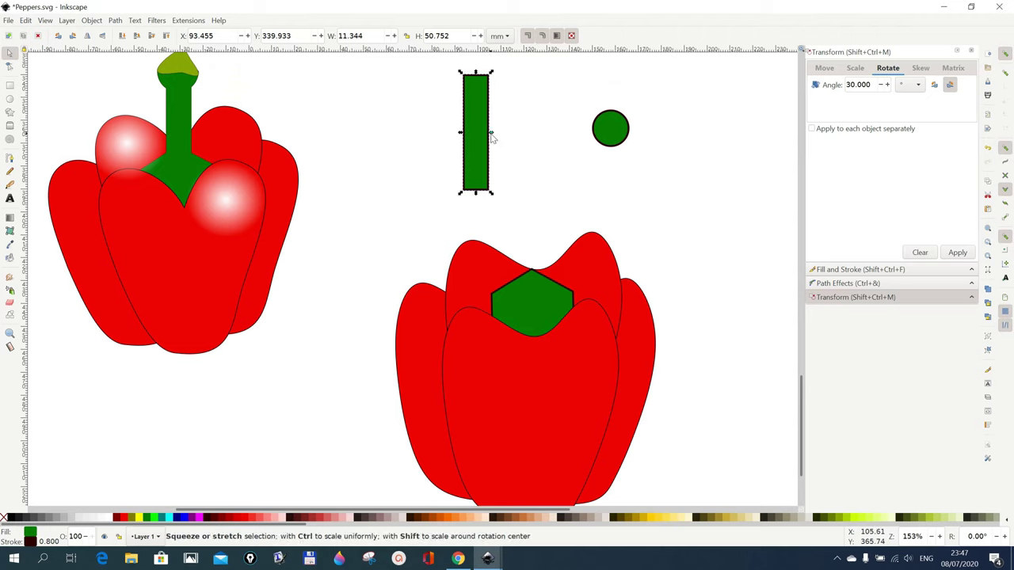
{"action": "left_click_drag", "start_coordinate": [491, 137], "coordinate": [497, 140]}
{"action": "scroll", "coordinate": [485, 158], "scroll_direction": "up", "scroll_amount": 3}
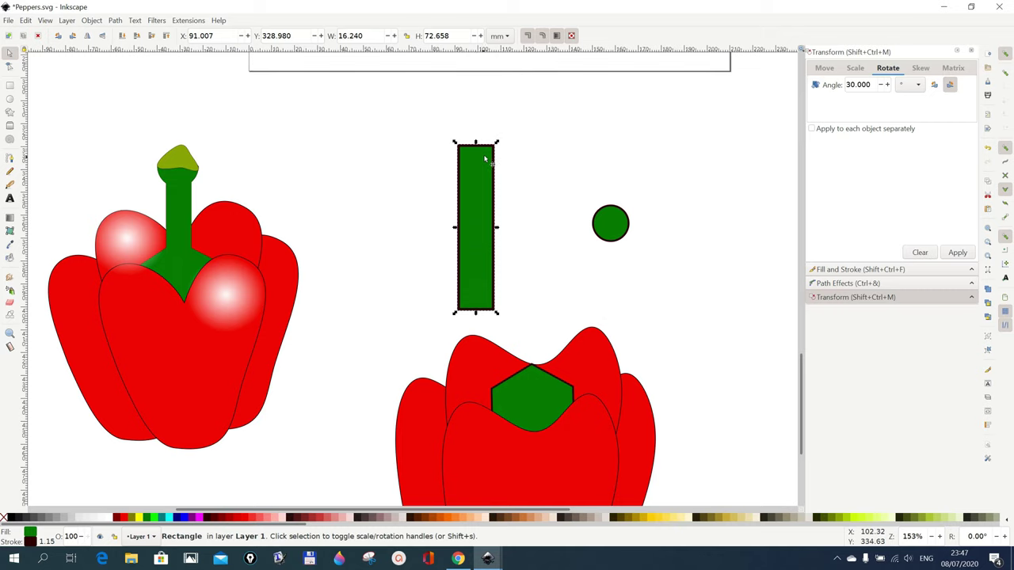
{"action": "scroll", "coordinate": [478, 190], "scroll_direction": "down", "scroll_amount": 2}
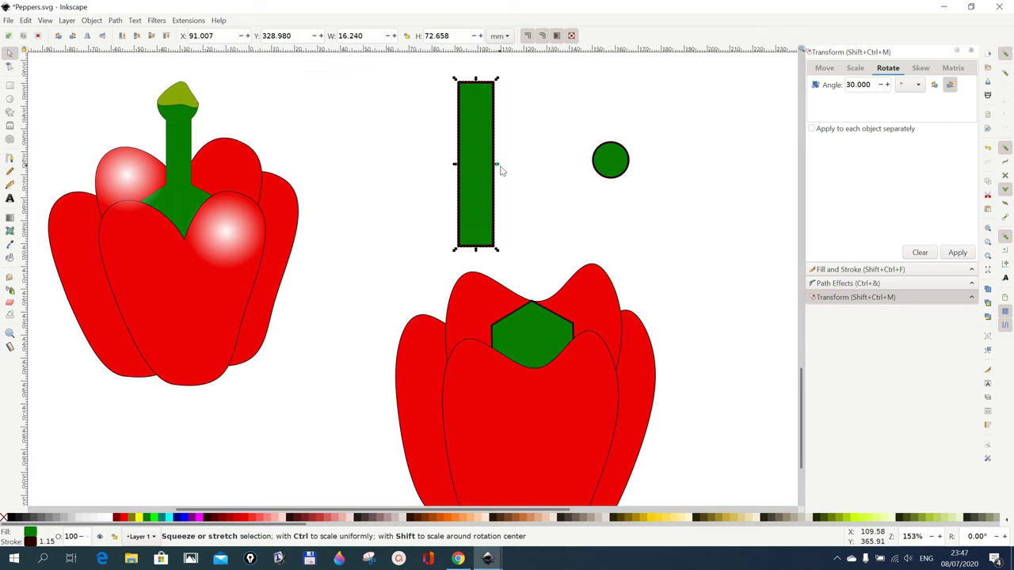
{"action": "left_click_drag", "start_coordinate": [498, 167], "coordinate": [494, 165]}
Step: Duplicate the green circle and place one circle on the bottom end and the other on the top end of the stem rectangle
{"action": "left_click_drag", "start_coordinate": [620, 163], "coordinate": [589, 165]}
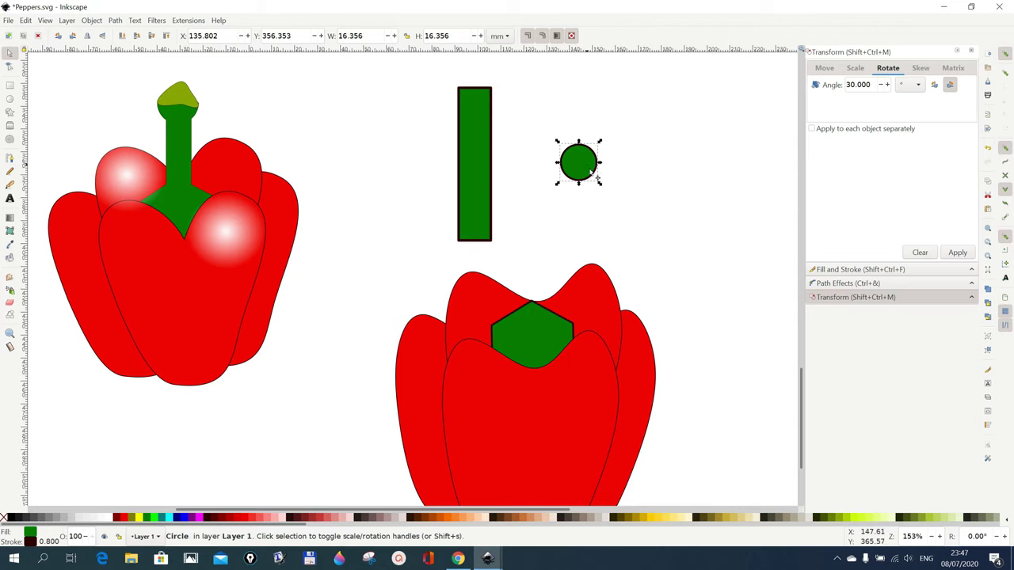
{"action": "right_click", "coordinate": [597, 178]}
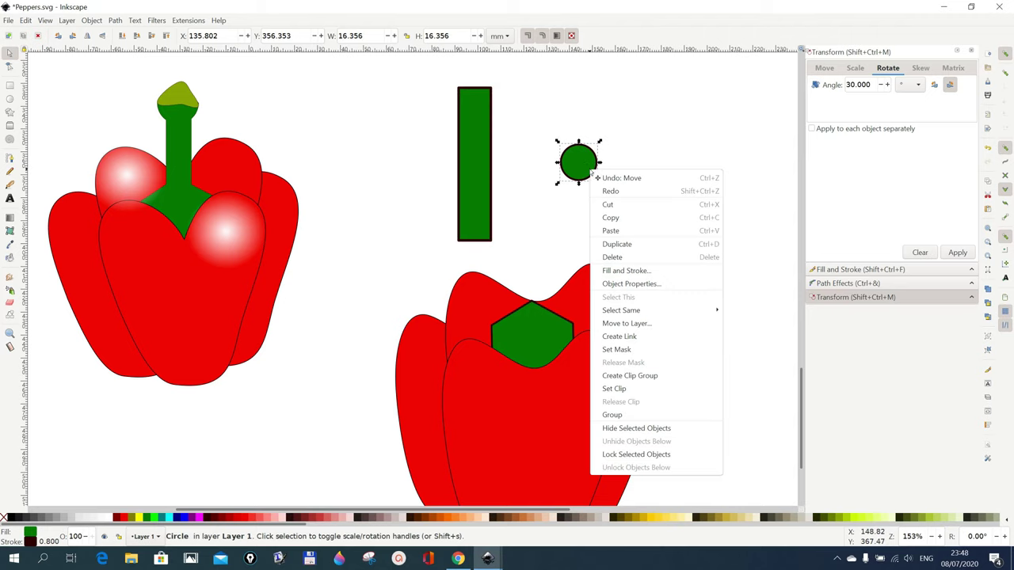
{"action": "left_click", "coordinate": [625, 246]}
{"action": "left_click_drag", "start_coordinate": [568, 172], "coordinate": [465, 249]}
{"action": "left_click_drag", "start_coordinate": [567, 163], "coordinate": [472, 103]}
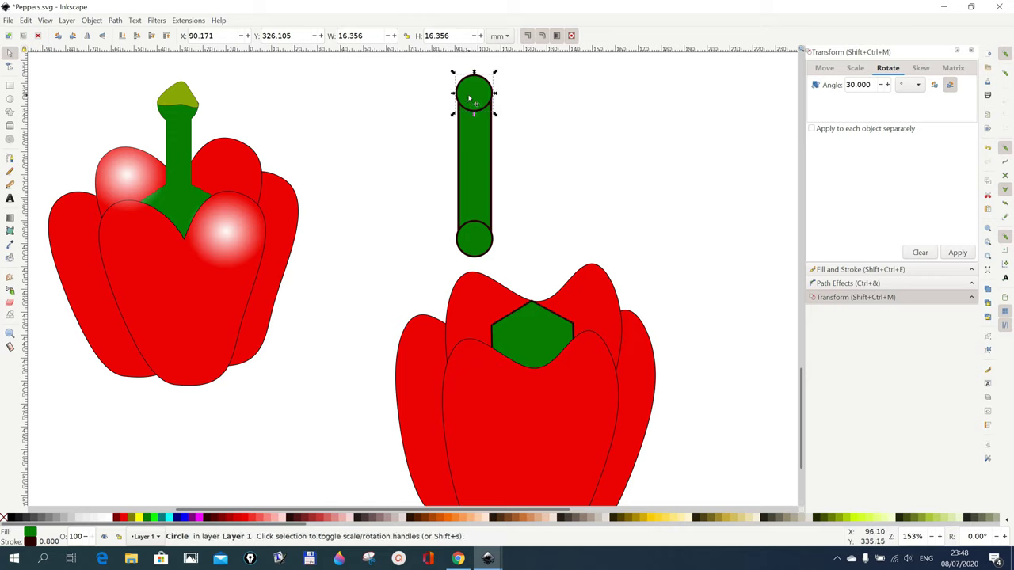
Step: Duplicate the circle at the stem's top and set the copy aside to the right of the stem
{"action": "right_click", "coordinate": [470, 98]}
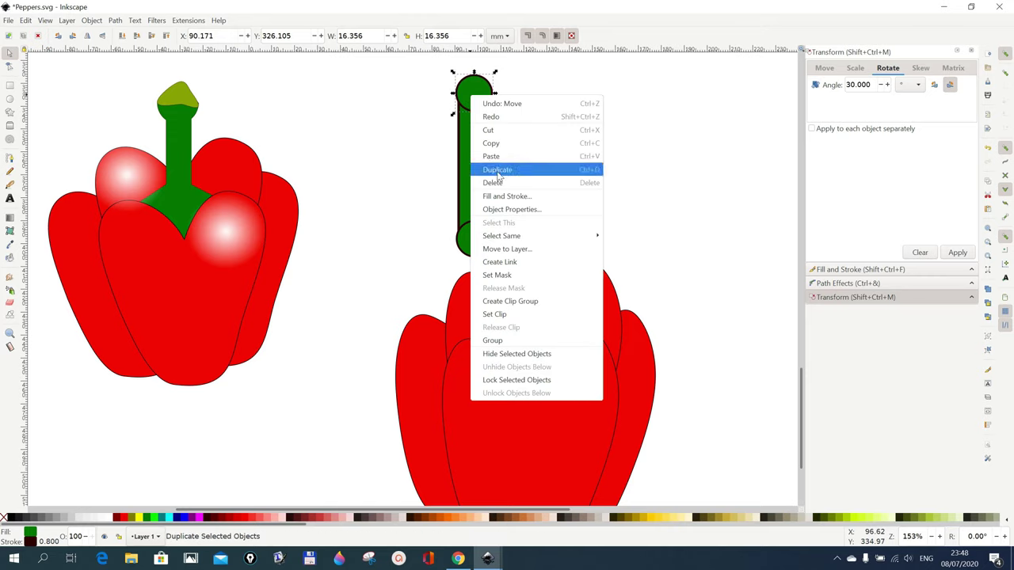
{"action": "left_click", "coordinate": [501, 164]}
{"action": "left_click_drag", "start_coordinate": [498, 105], "coordinate": [658, 132]}
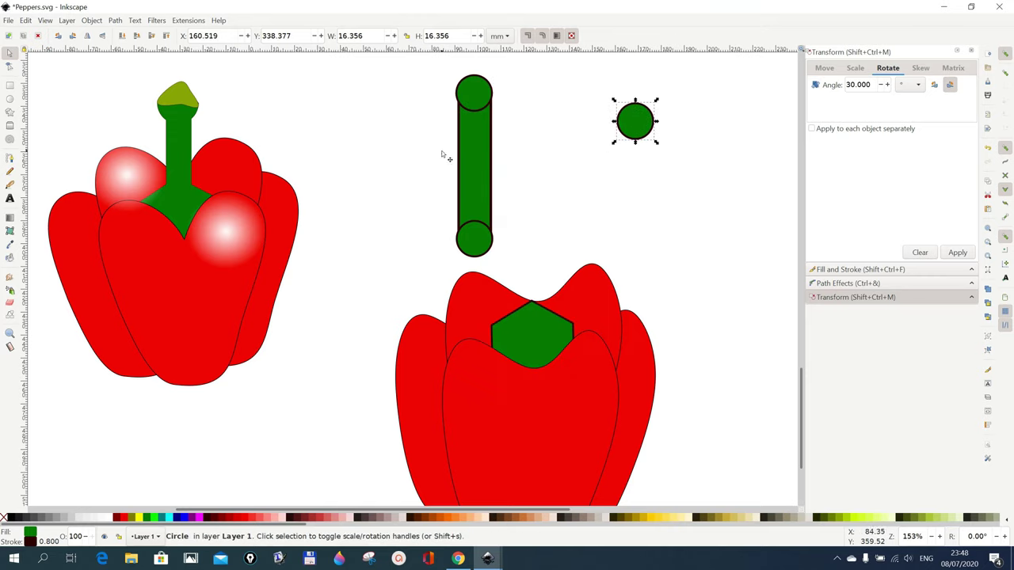
Step: Move the stem rectangle, its two end circles and the spare circle together about 6 mm left and 3 mm up
{"action": "left_click", "coordinate": [472, 105], "text": "shift"}
{"action": "left_click", "coordinate": [481, 161], "text": "shift"}
{"action": "left_click", "coordinate": [483, 240], "text": "shift"}
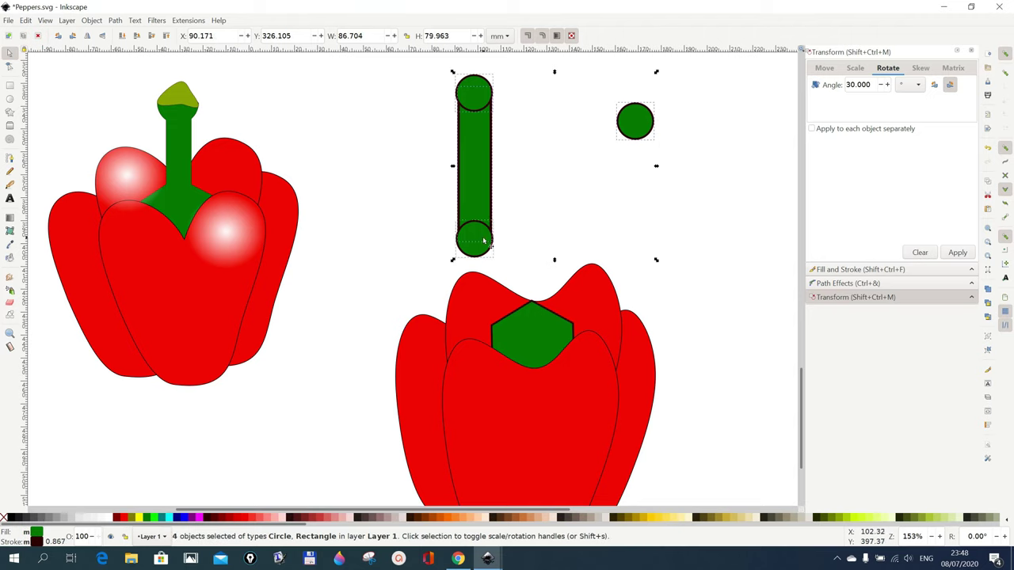
{"action": "mouse_move", "coordinate": [627, 123]}
{"action": "left_mouse_down"}
{"action": "mouse_move", "coordinate": [675, 128]}
{"action": "mouse_move", "coordinate": [618, 118]}
{"action": "left_mouse_up"}
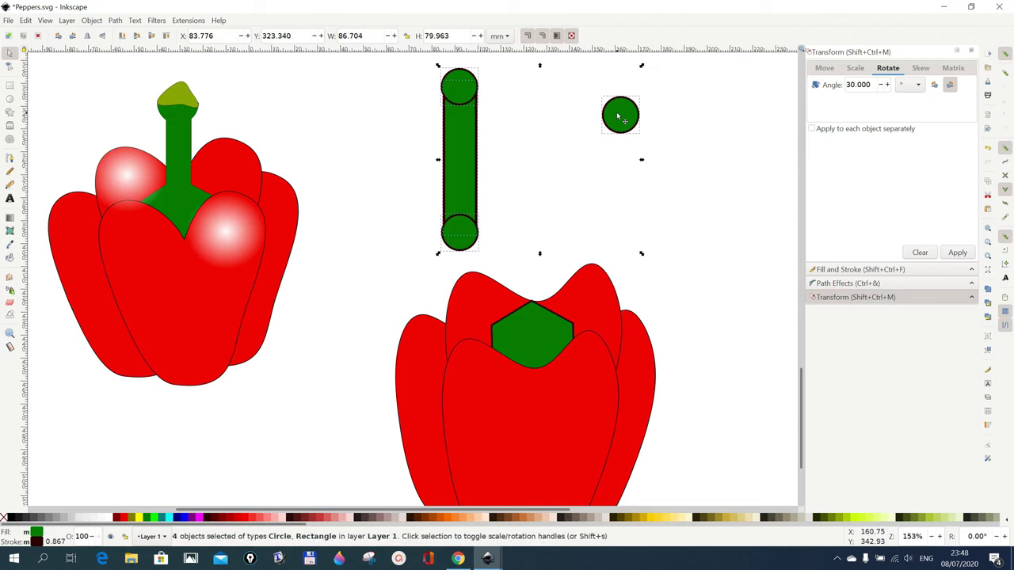
{"action": "left_click", "coordinate": [619, 117], "text": "shift"}
{"action": "left_click", "coordinate": [528, 194]}
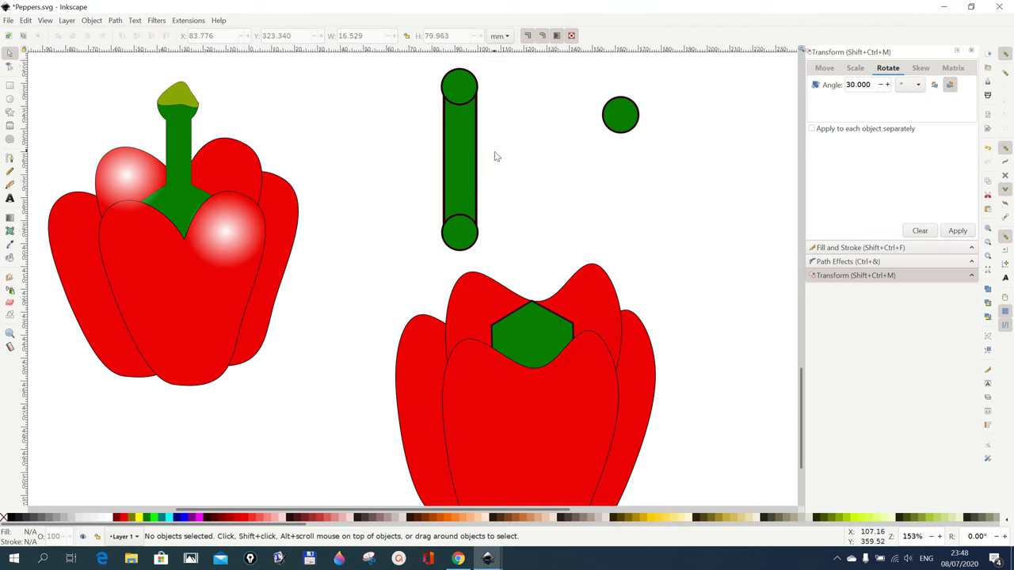
Step: Unite the stem rectangle and its two end circles into one path with Union, leaving out the spare circle
{"action": "key", "text": "shift"}
{"action": "left_click", "coordinate": [464, 96], "text": "shift"}
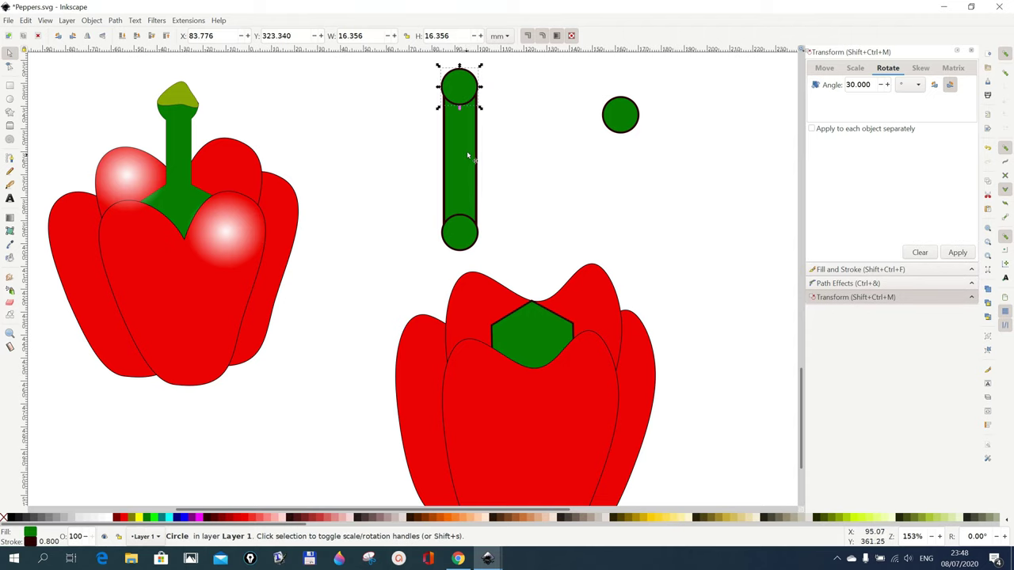
{"action": "left_click", "coordinate": [470, 158], "text": "shift"}
{"action": "left_click", "coordinate": [456, 247], "text": "shift"}
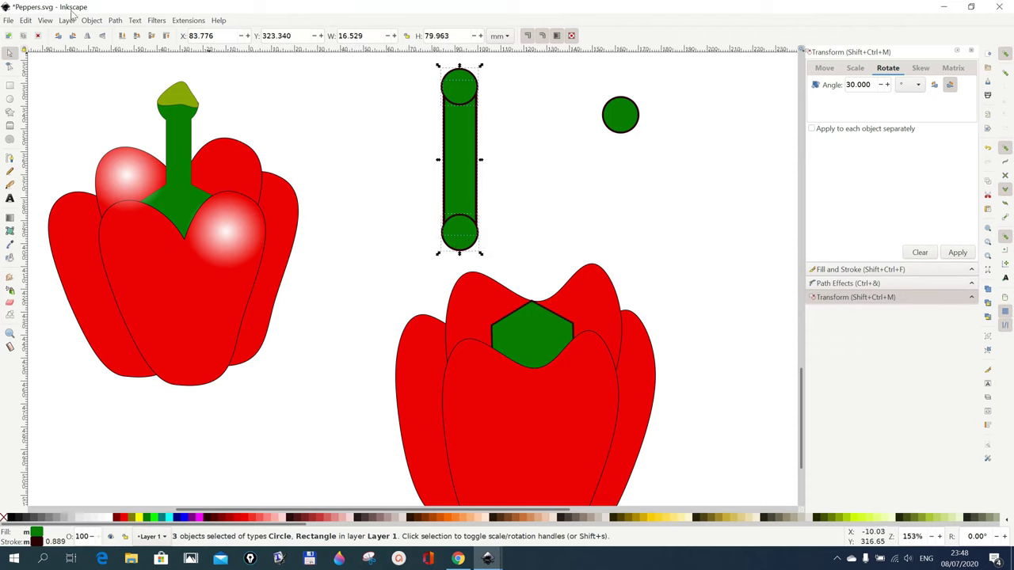
{"action": "left_click", "coordinate": [115, 21]}
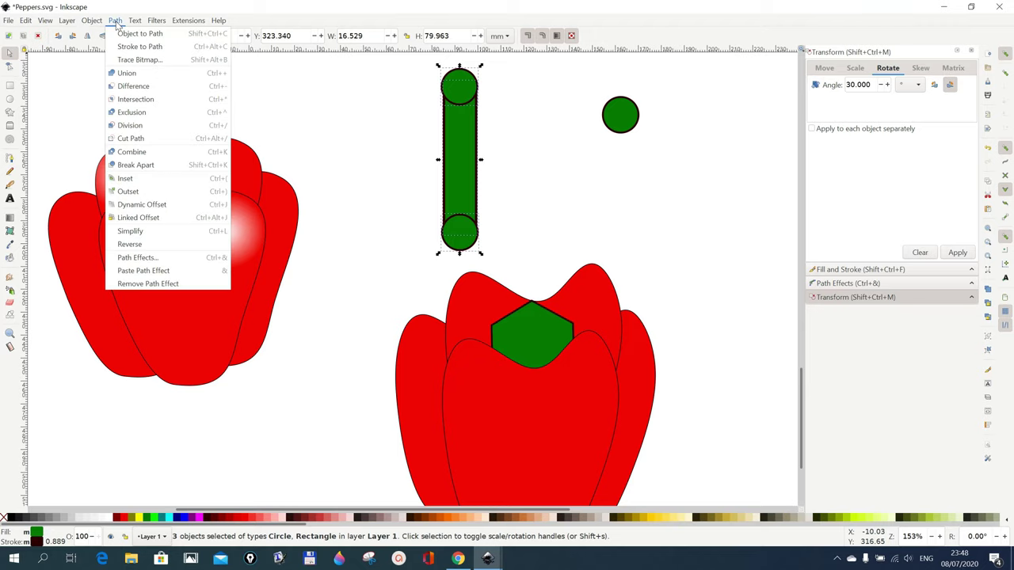
{"action": "left_click", "coordinate": [130, 74]}
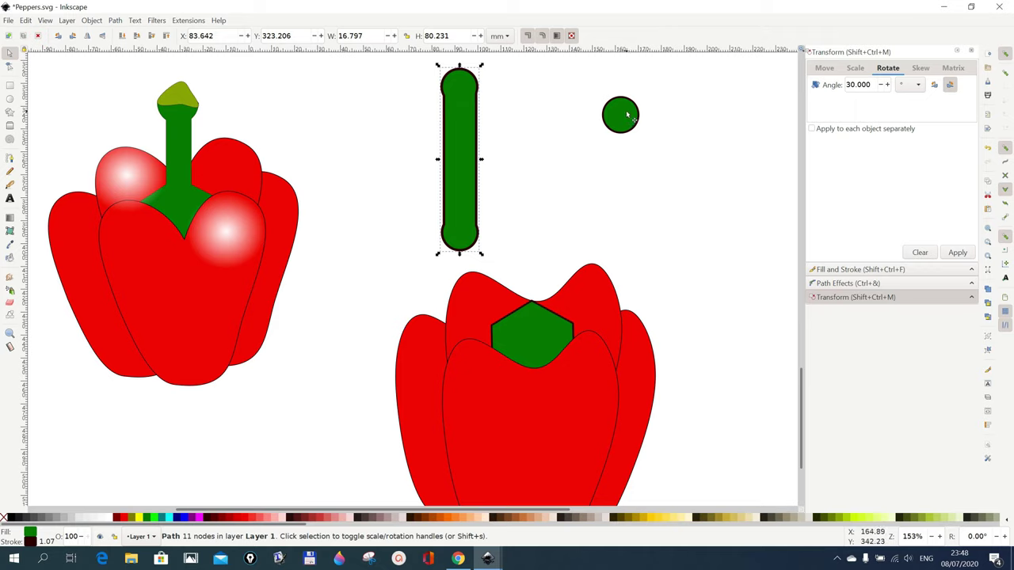
Step: Place the spare circle over the stem's top end and fill it with the yellow-green #ABC837
{"action": "left_click_drag", "start_coordinate": [626, 116], "coordinate": [462, 85]}
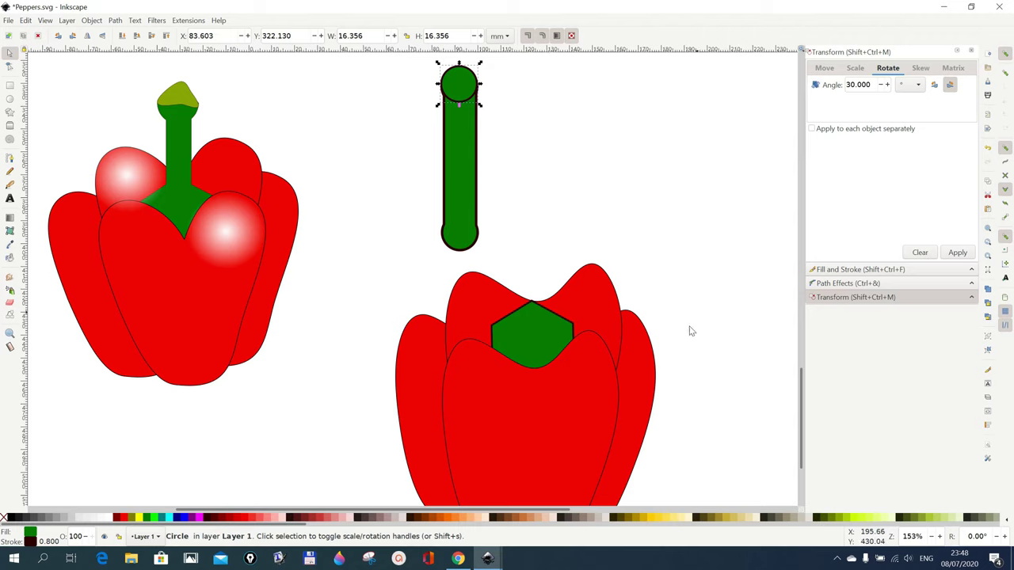
{"action": "left_click", "coordinate": [848, 519]}
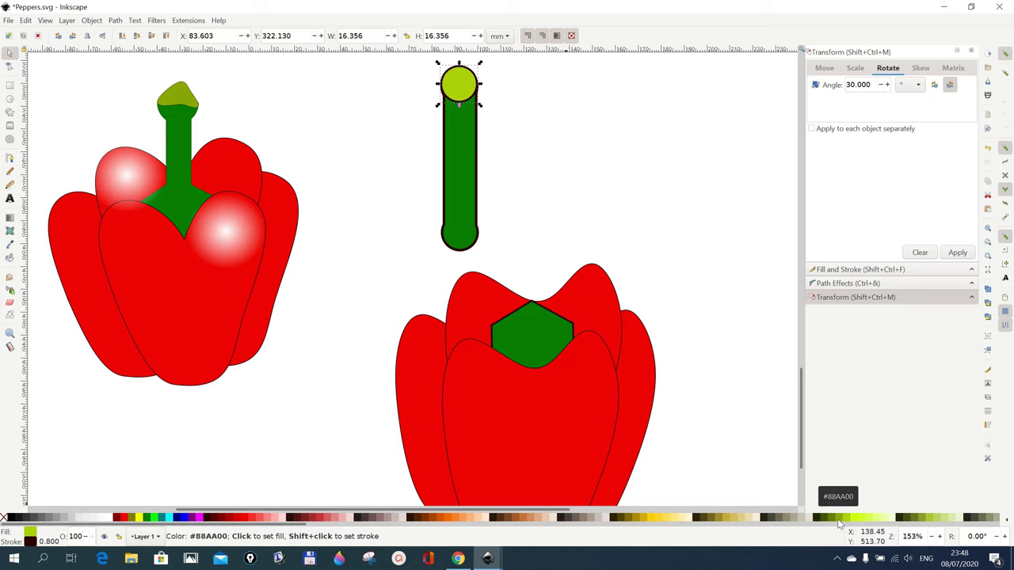
{"action": "left_click", "coordinate": [839, 520]}
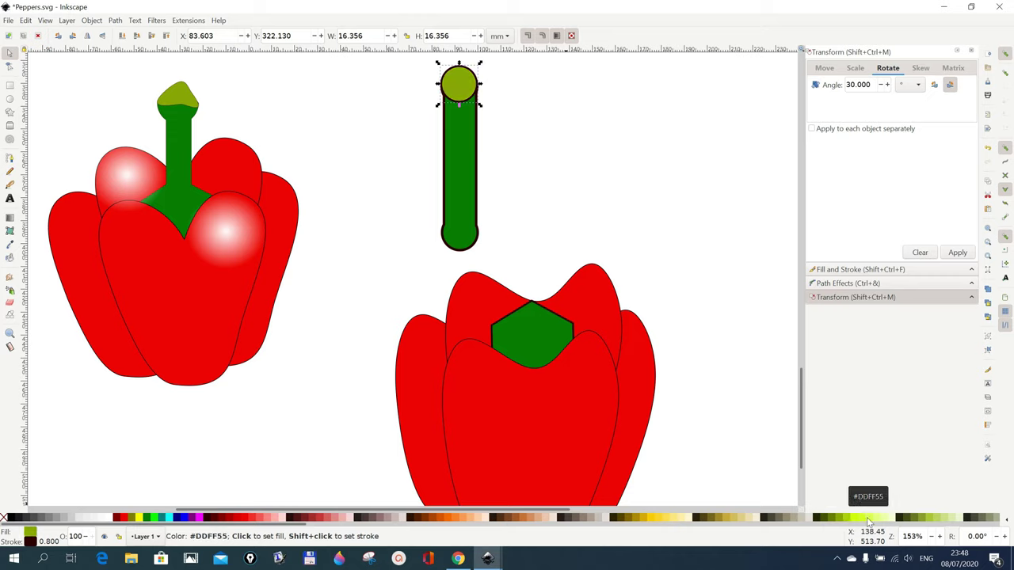
{"action": "left_click", "coordinate": [933, 520]}
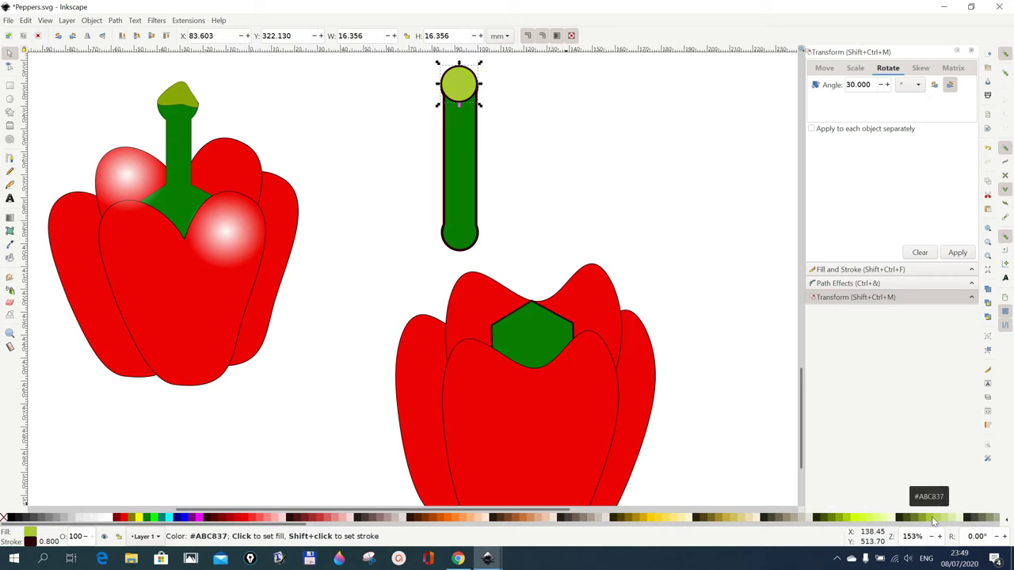
{"action": "left_click", "coordinate": [943, 520]}
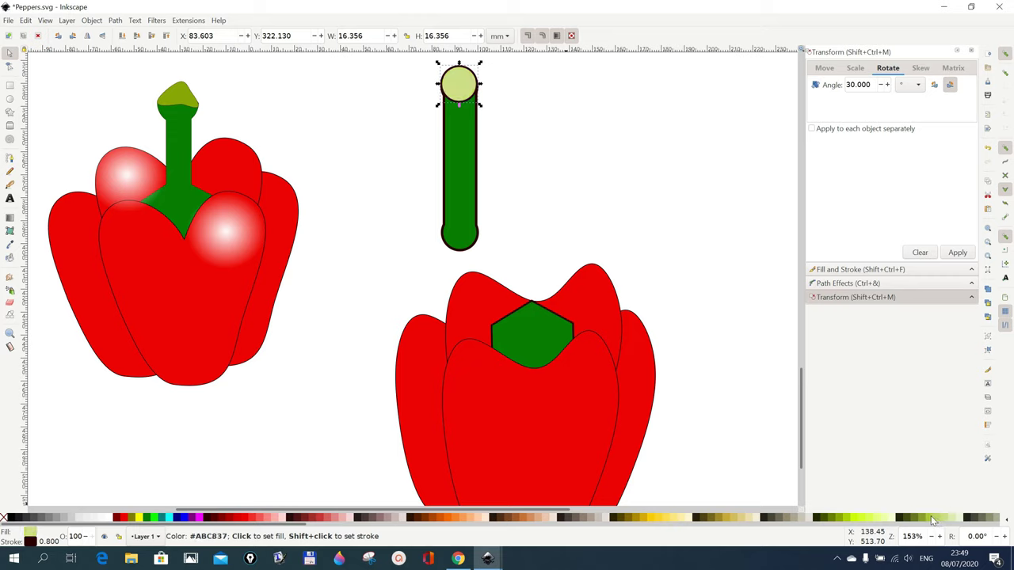
{"action": "left_click", "coordinate": [934, 519]}
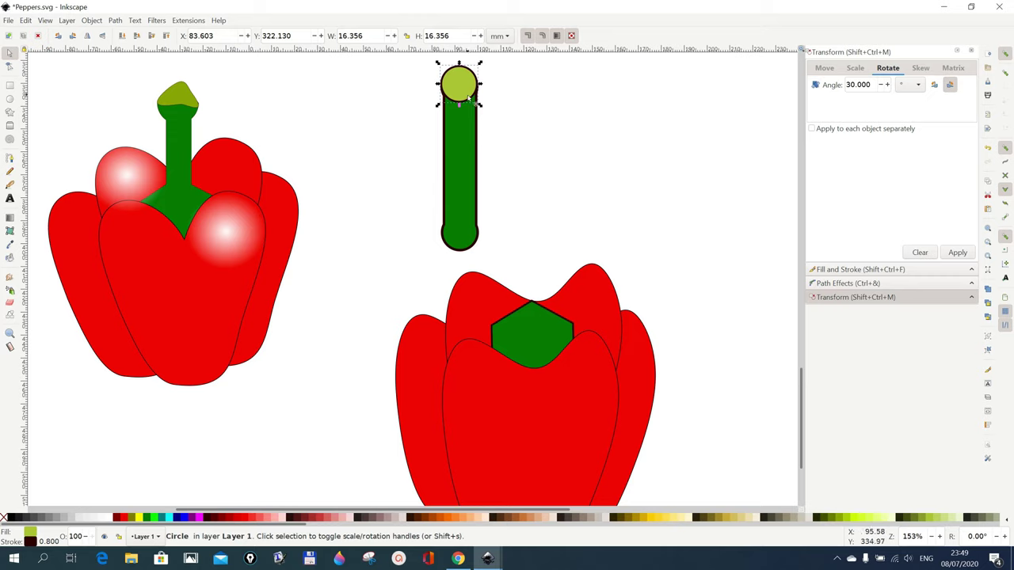
Step: Convert the yellow-green circle to a path and reshape its nodes into a cap with a pointed lower edge and slightly flattened top
{"action": "left_click", "coordinate": [116, 20]}
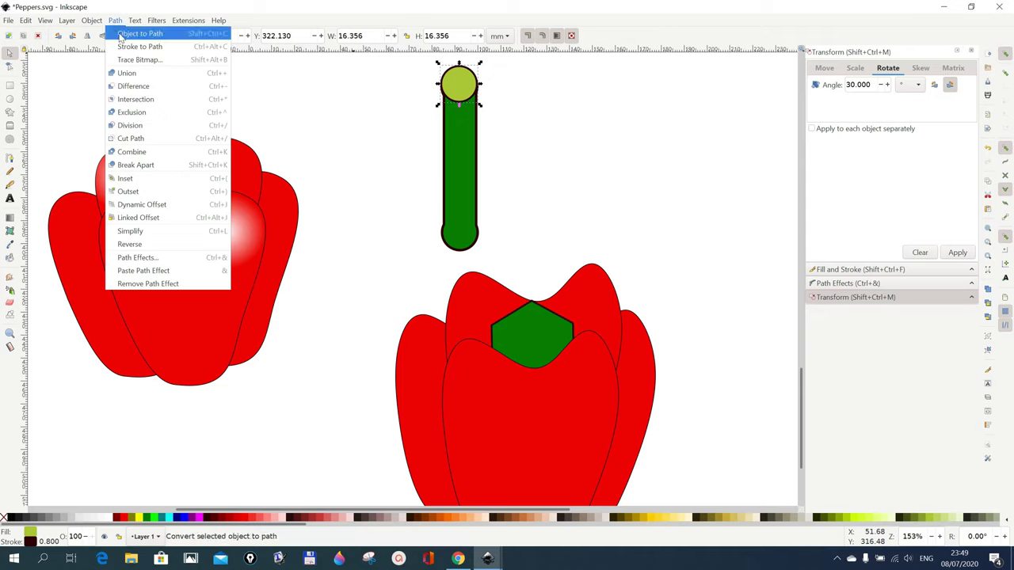
{"action": "left_click", "coordinate": [121, 37]}
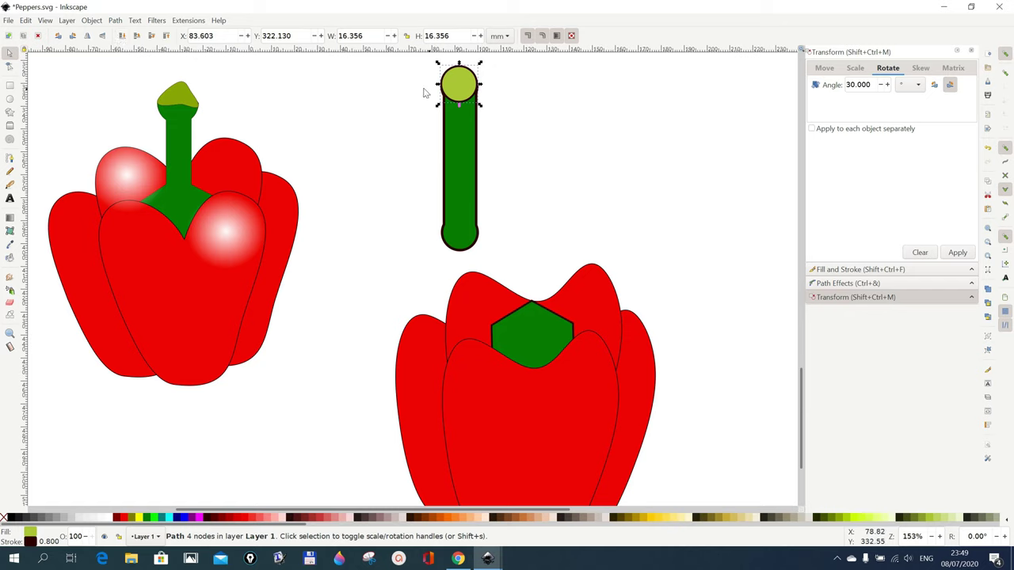
{"action": "left_click", "coordinate": [11, 69]}
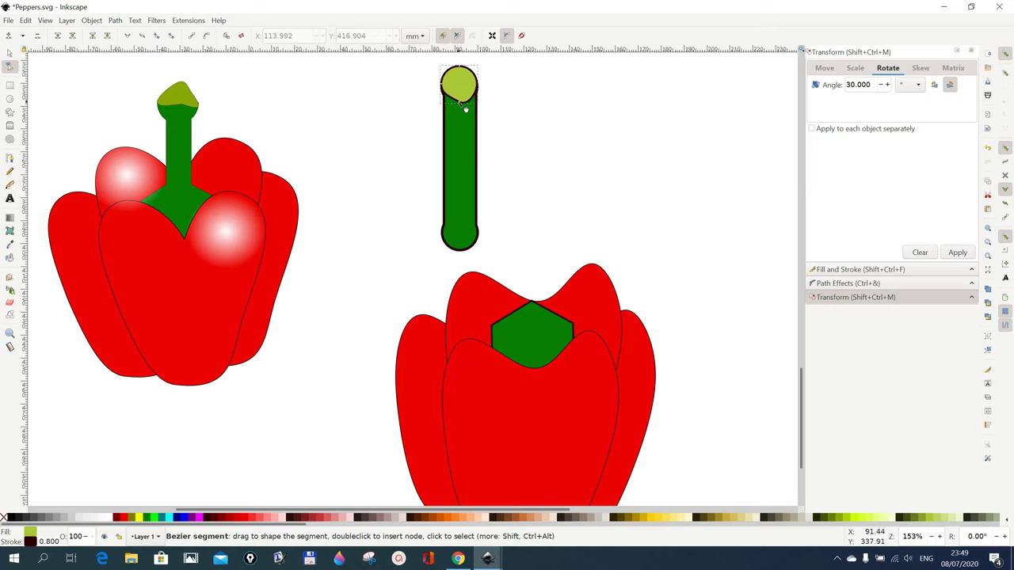
{"action": "left_click_drag", "start_coordinate": [465, 109], "coordinate": [465, 108]}
{"action": "left_click_drag", "start_coordinate": [483, 98], "coordinate": [478, 92]}
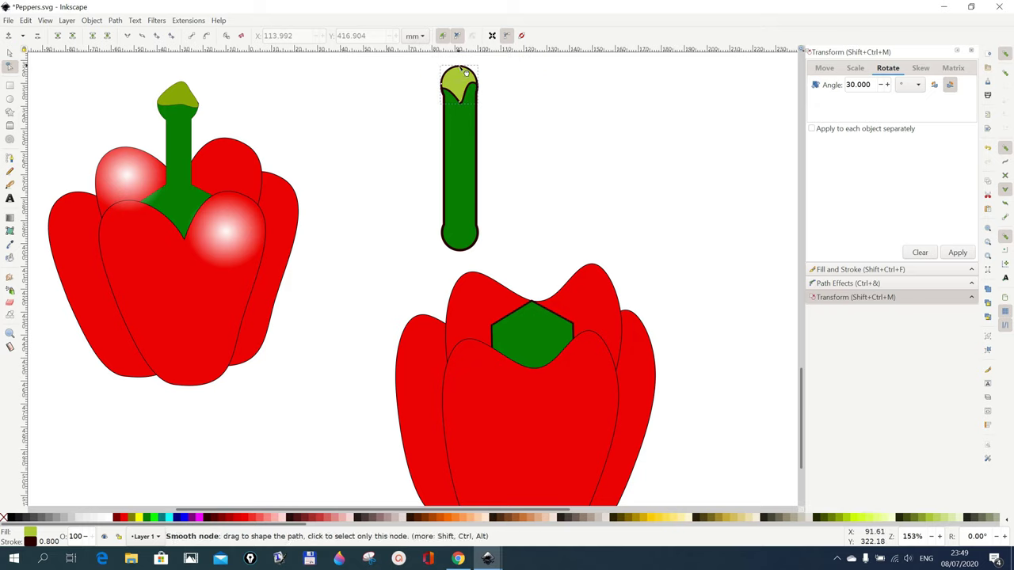
{"action": "left_click_drag", "start_coordinate": [461, 70], "coordinate": [463, 71]}
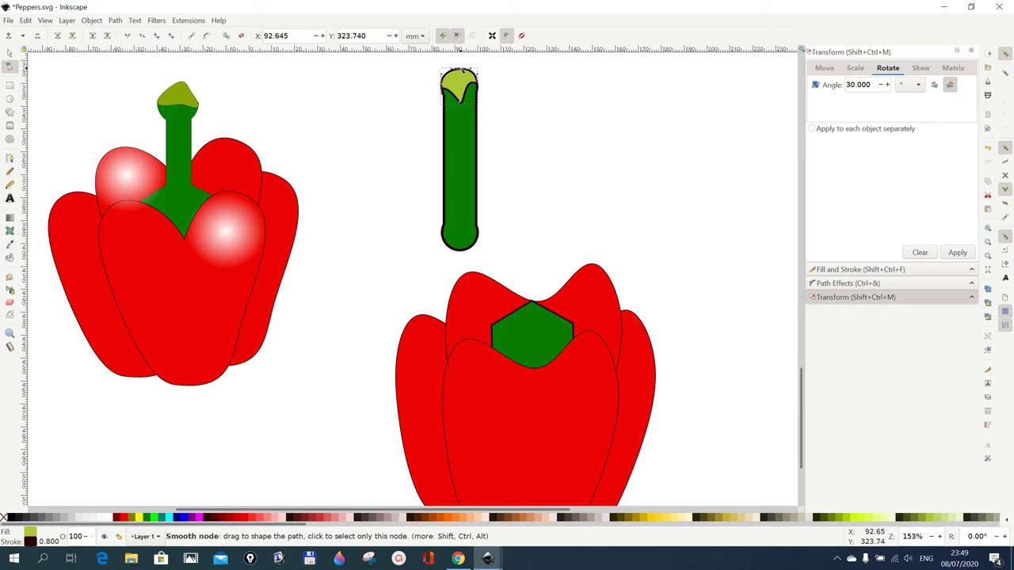
Step: Remove the stroke paint from the yellow-green cap and the green stem together
{"action": "left_click", "coordinate": [11, 53]}
{"action": "key", "text": "shift"}
{"action": "left_click", "coordinate": [458, 218], "text": "shift"}
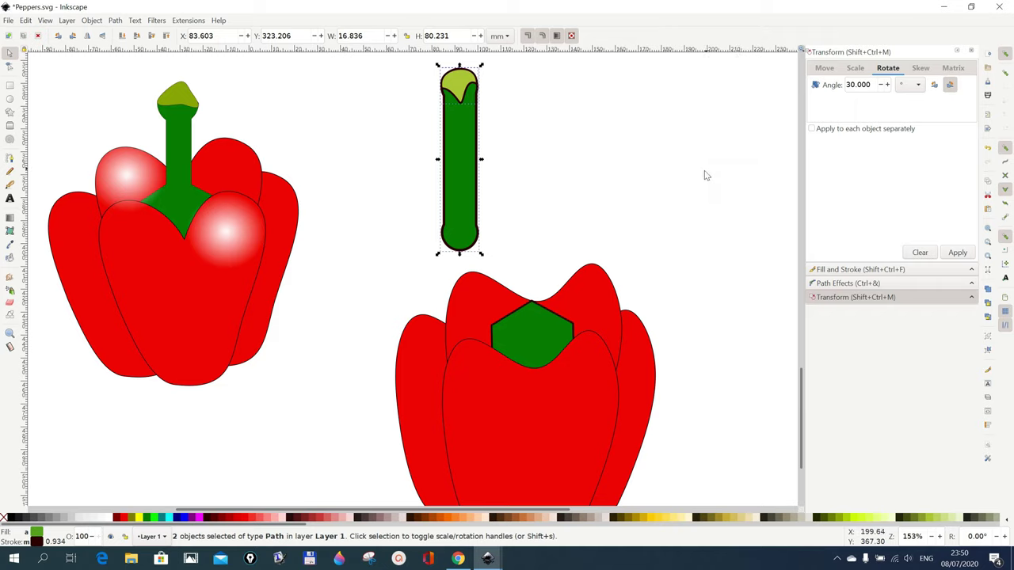
{"action": "left_click", "coordinate": [93, 21]}
{"action": "left_click", "coordinate": [111, 47]}
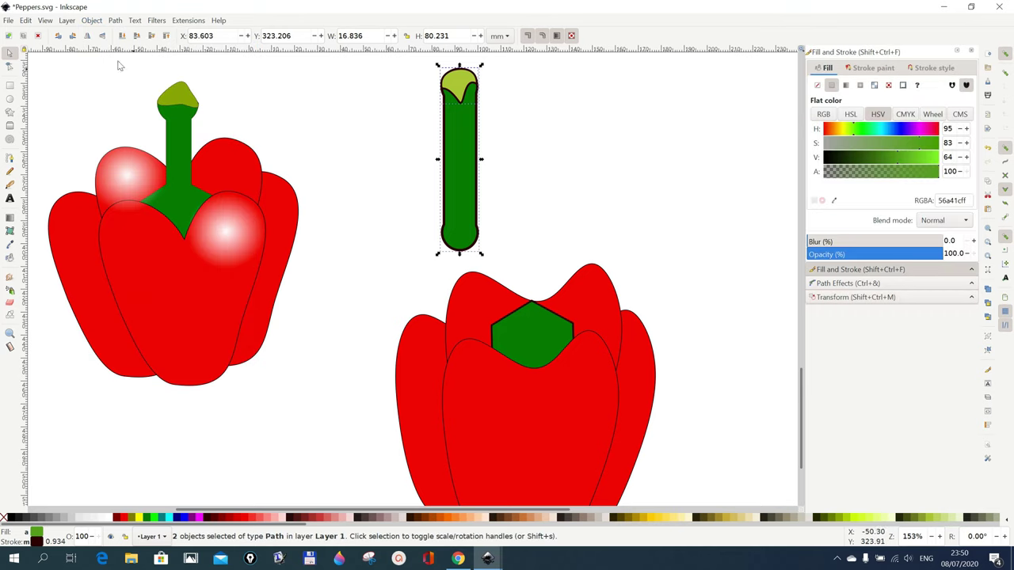
{"action": "left_click", "coordinate": [869, 68]}
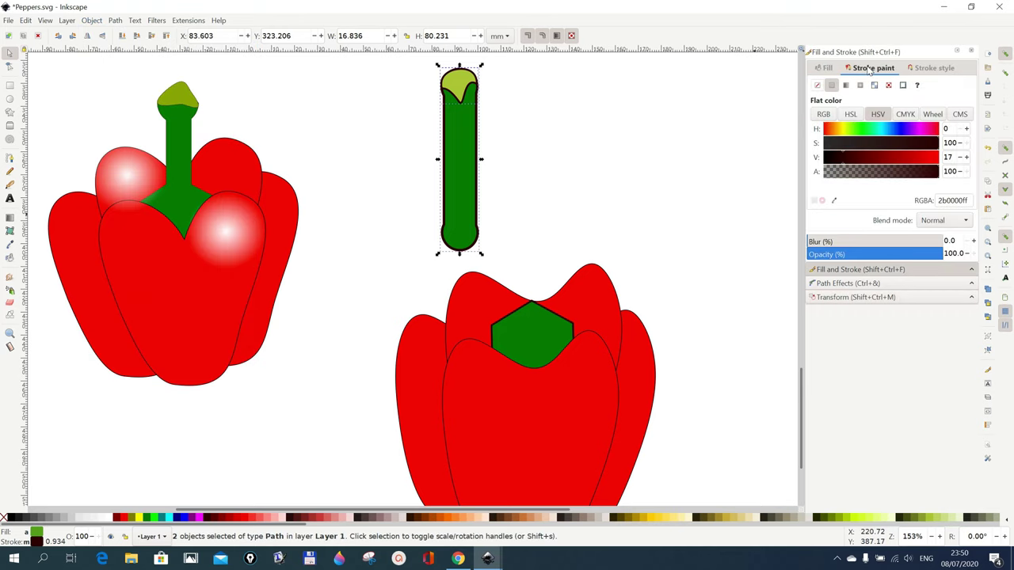
{"action": "left_click", "coordinate": [817, 86]}
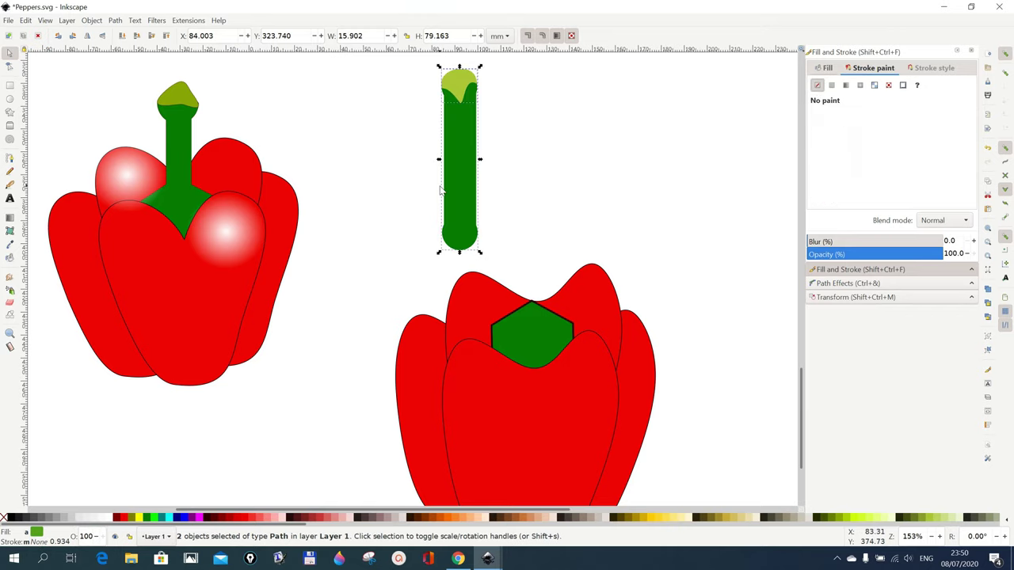
Step: Move the stem and its cap onto the green hexagon of the new pepper and remove the hexagon's stroke paint
{"action": "left_click_drag", "start_coordinate": [454, 160], "coordinate": [528, 267]}
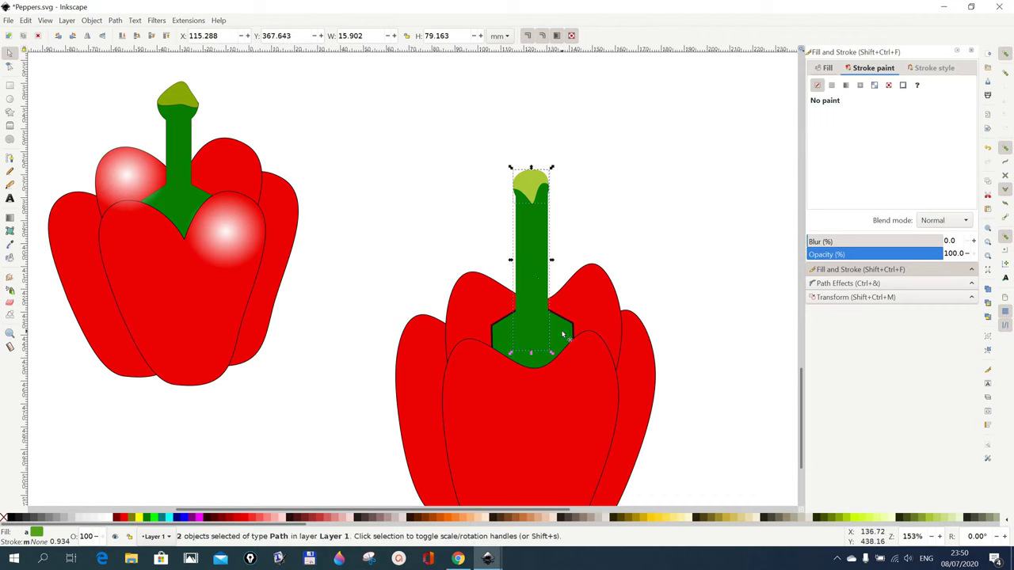
{"action": "scroll", "coordinate": [760, 319], "scroll_direction": "down", "scroll_amount": 3}
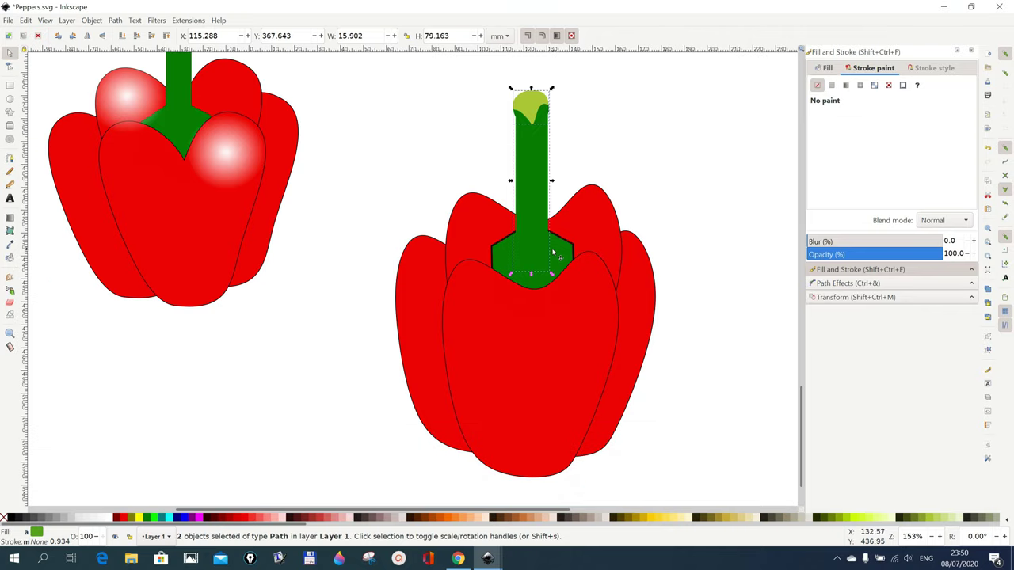
{"action": "left_click", "coordinate": [559, 254]}
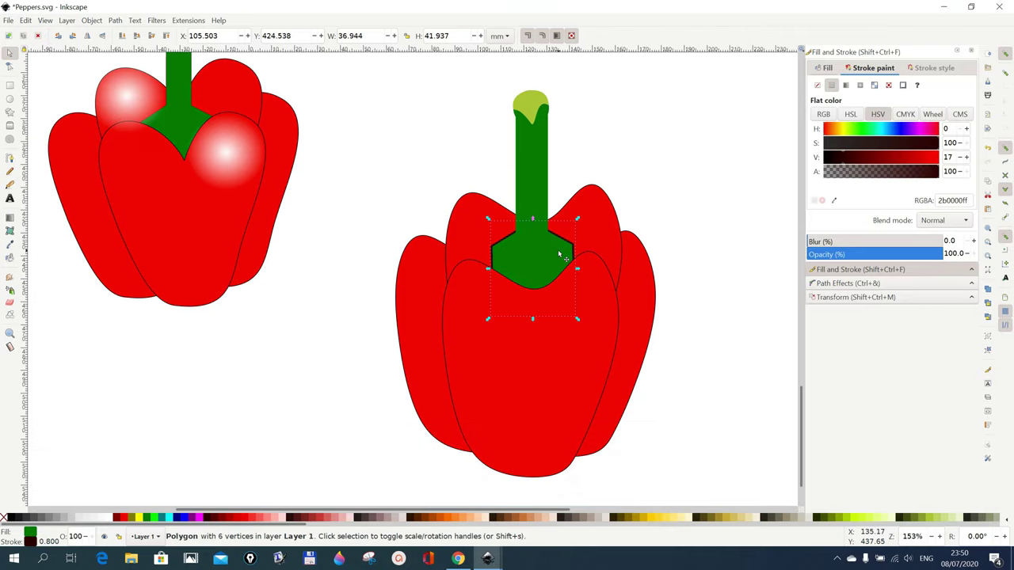
{"action": "left_click", "coordinate": [817, 86]}
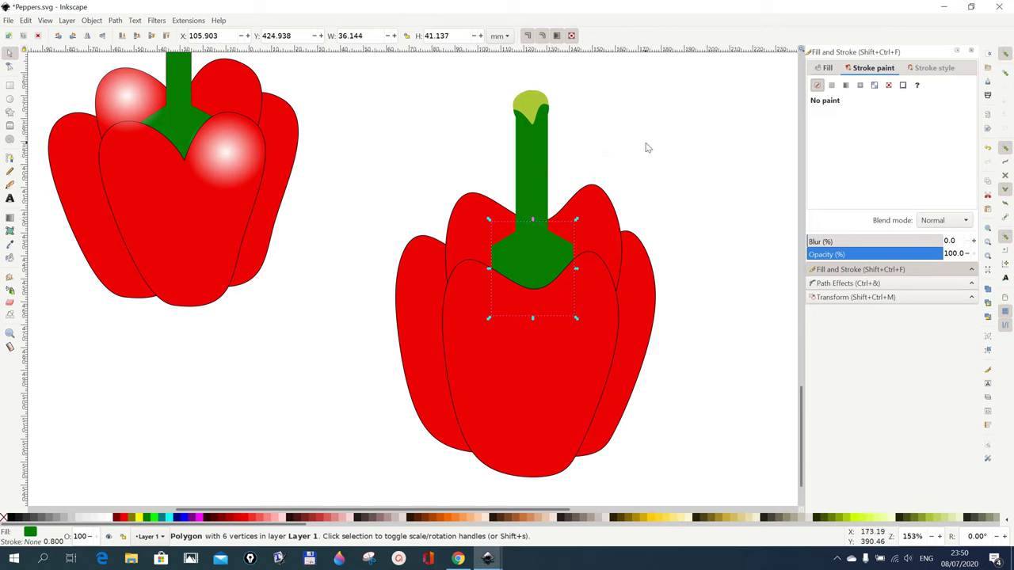
Step: Set the yellow-green cap aside to the right of the pepper and unite the stem and hexagon with Union
{"action": "left_click_drag", "start_coordinate": [534, 104], "coordinate": [603, 102]}
{"action": "key", "text": "ctrl+z"}
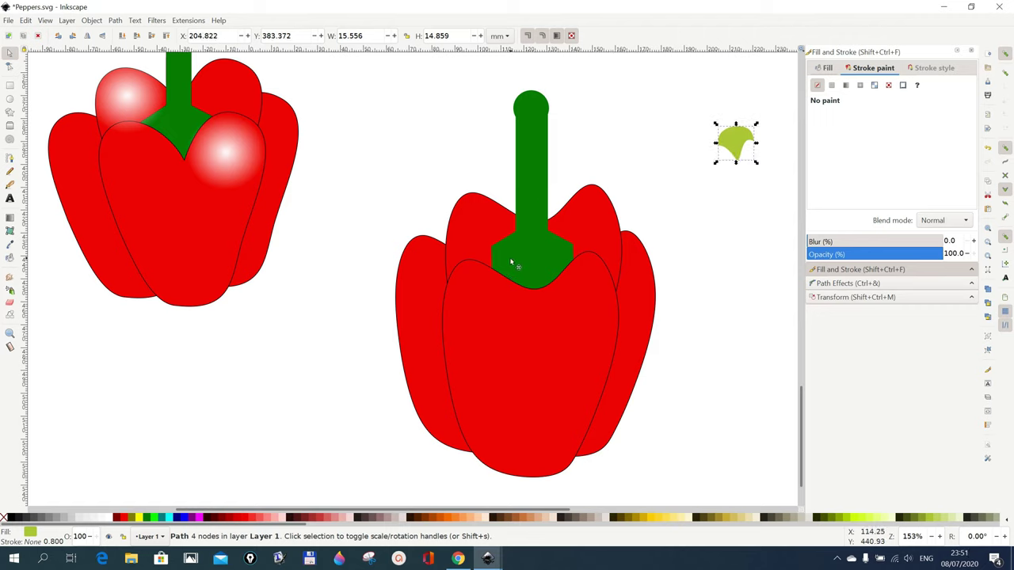
{"action": "left_click", "coordinate": [541, 179]}
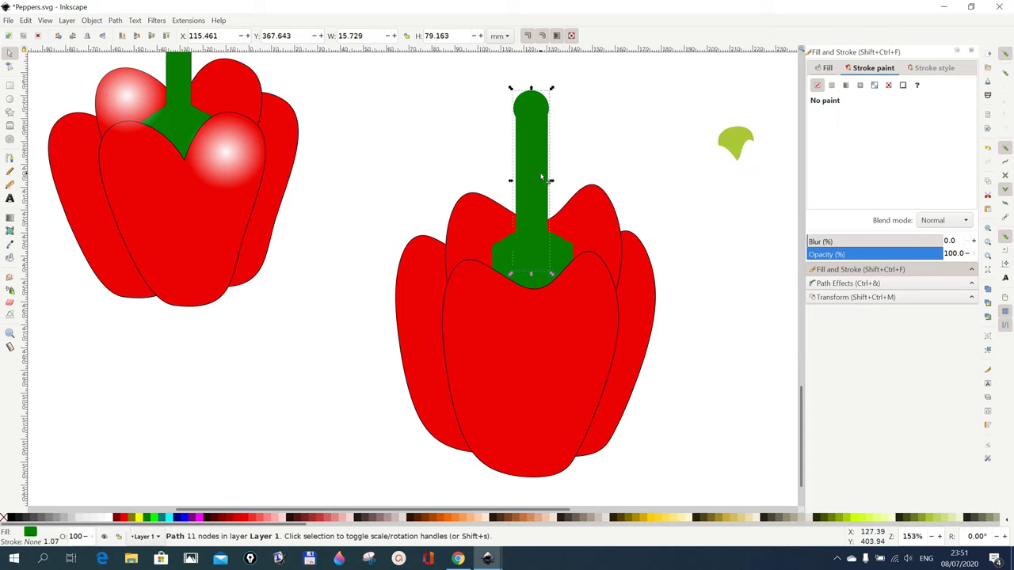
{"action": "key", "text": "shift"}
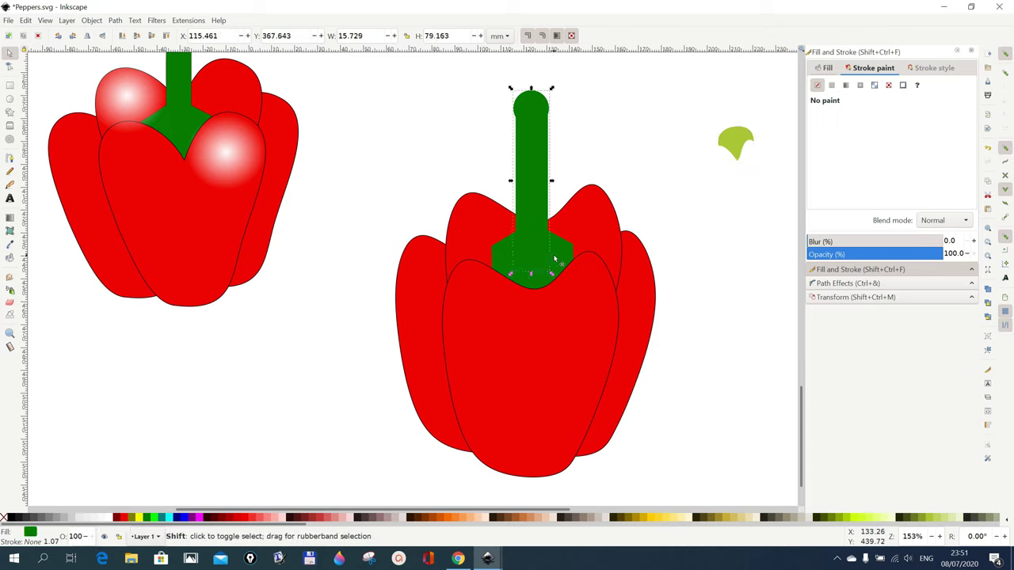
{"action": "left_click", "coordinate": [554, 259], "text": "shift"}
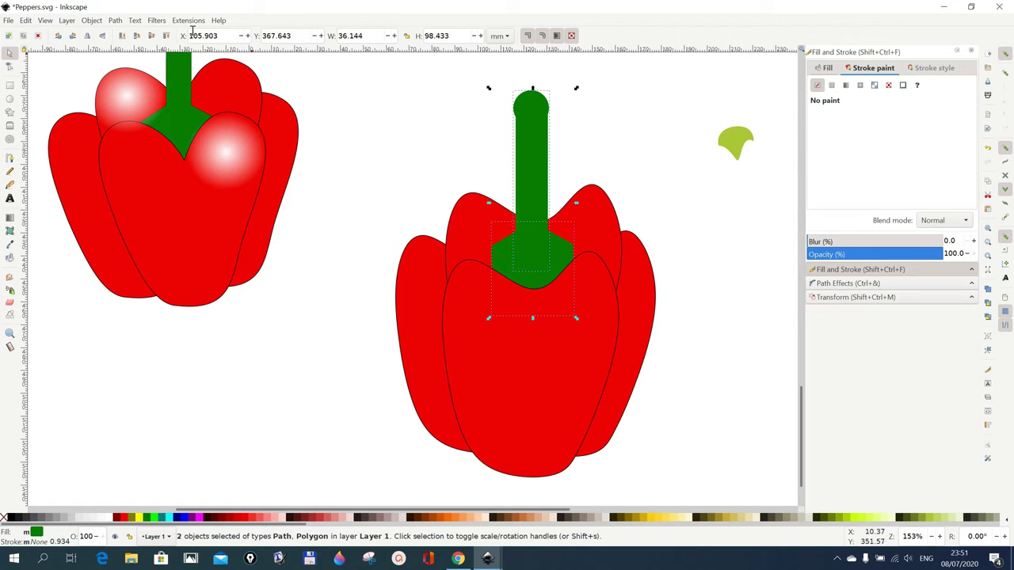
{"action": "left_click", "coordinate": [118, 20]}
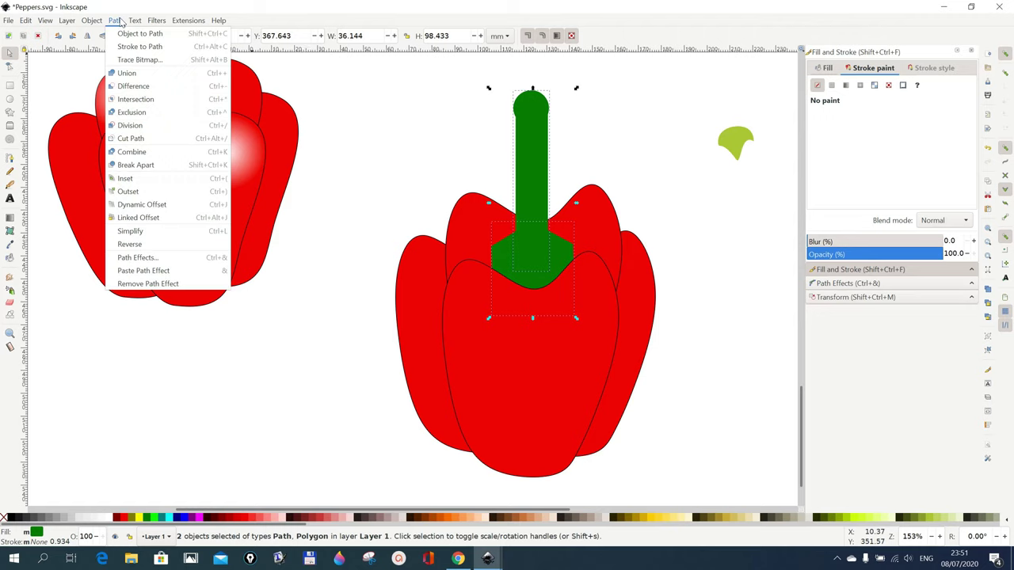
{"action": "left_click", "coordinate": [139, 73]}
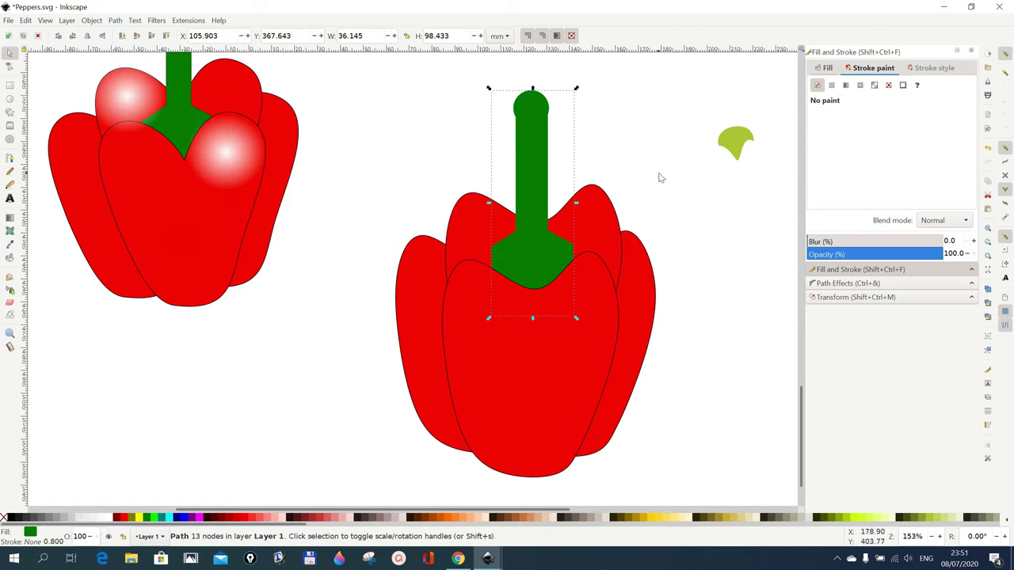
Step: Lower the united stem about 9 mm into the pepper and place the yellow-green cap back on its top end
{"action": "left_click", "coordinate": [664, 224]}
{"action": "left_click_drag", "start_coordinate": [536, 197], "coordinate": [535, 217]}
{"action": "left_click", "coordinate": [715, 330]}
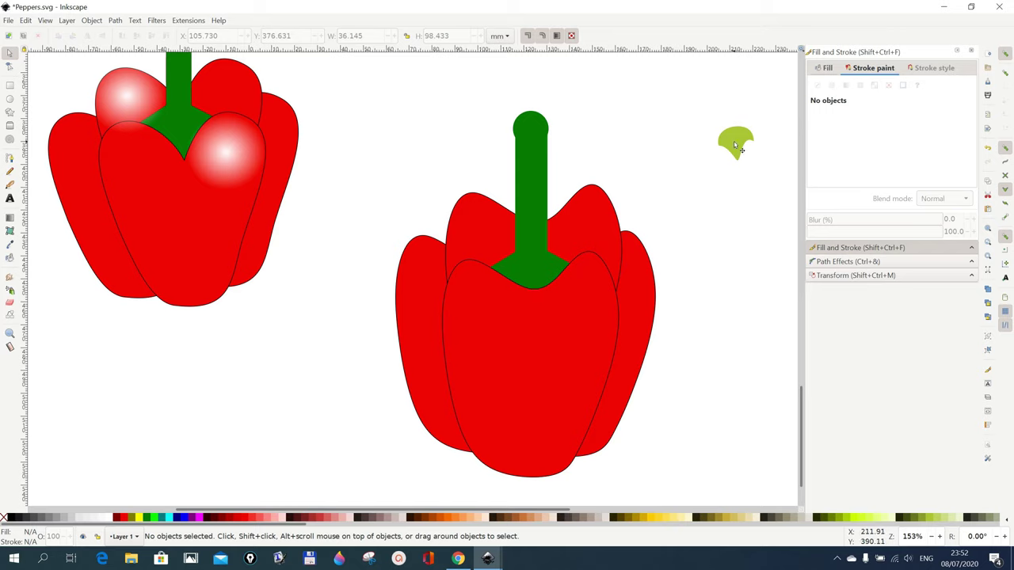
{"action": "left_click_drag", "start_coordinate": [736, 145], "coordinate": [528, 132]}
{"action": "left_click", "coordinate": [687, 162]}
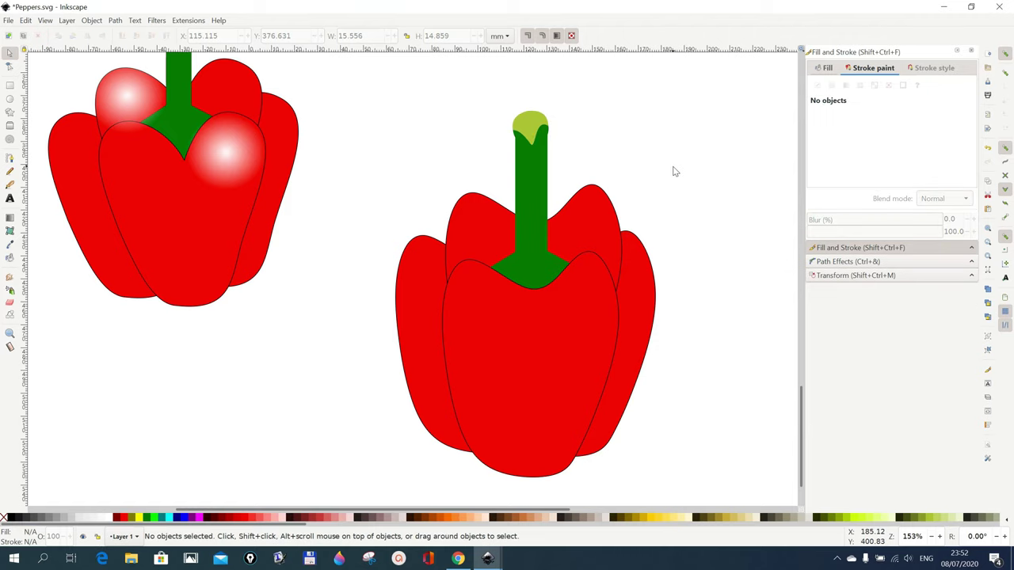
Step: Draw a red circle about 27 mm in diameter in the empty area below the finished pepper
{"action": "scroll", "coordinate": [678, 183], "scroll_direction": "up", "scroll_amount": 3}
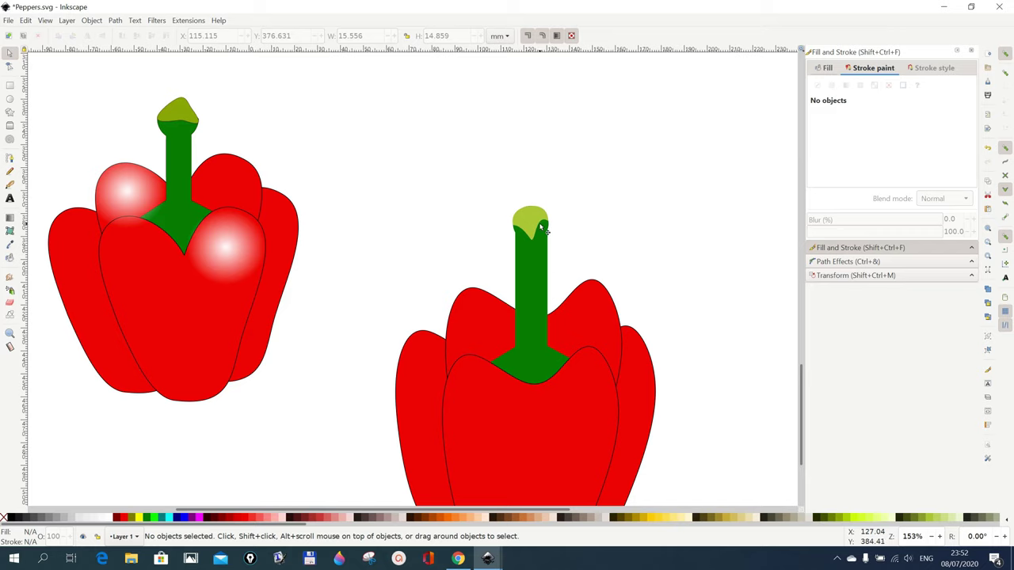
{"action": "scroll", "coordinate": [665, 231], "scroll_direction": "down", "scroll_amount": 2}
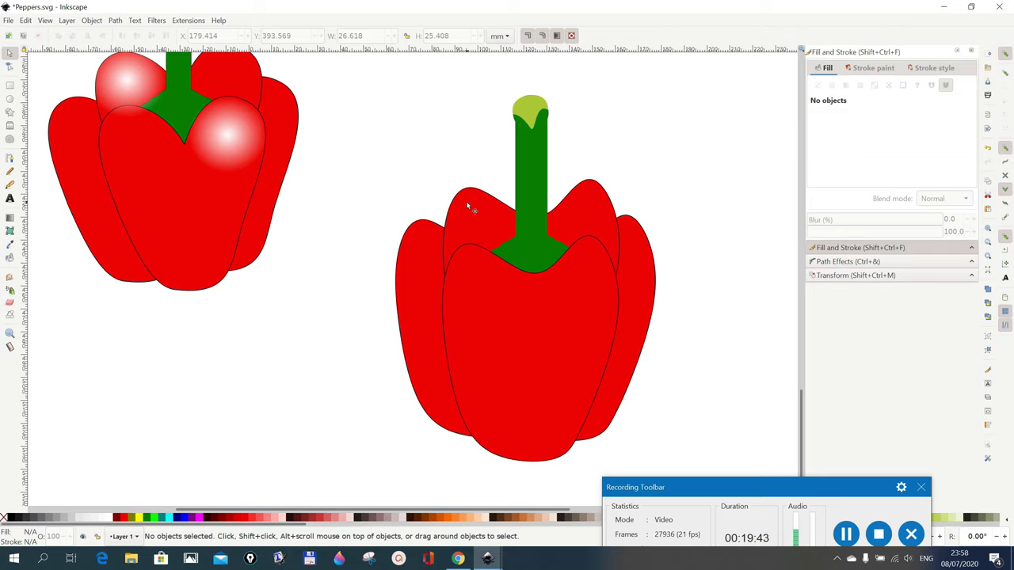
{"action": "left_click", "coordinate": [10, 100]}
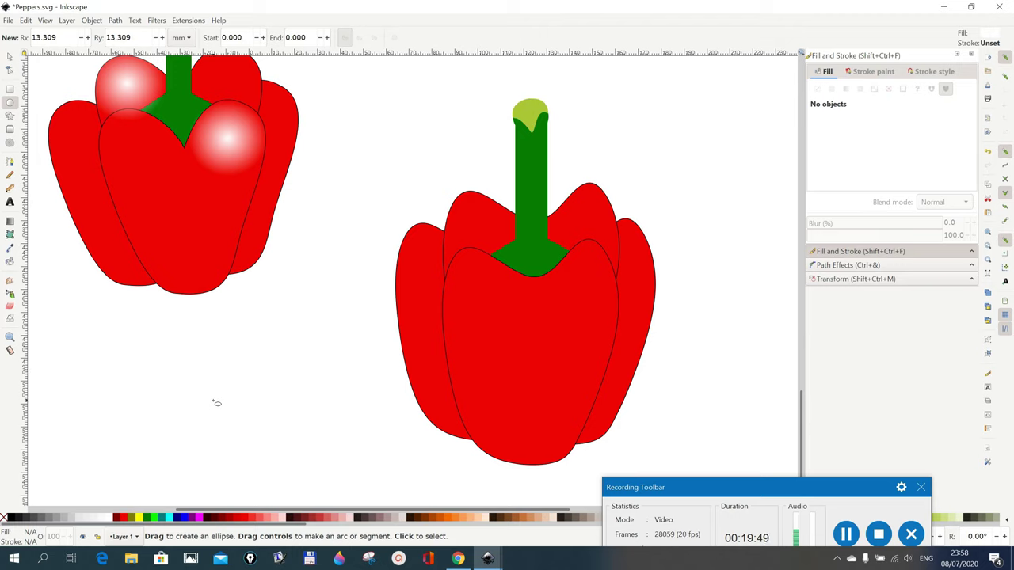
{"action": "left_click", "coordinate": [234, 510]}
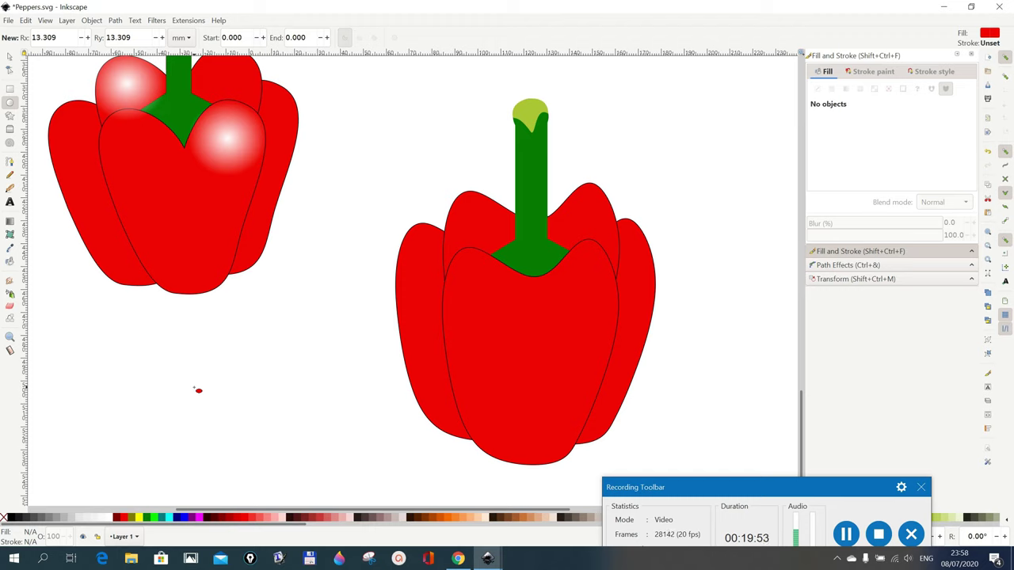
{"action": "left_click_drag", "start_coordinate": [171, 356], "coordinate": [225, 416]}
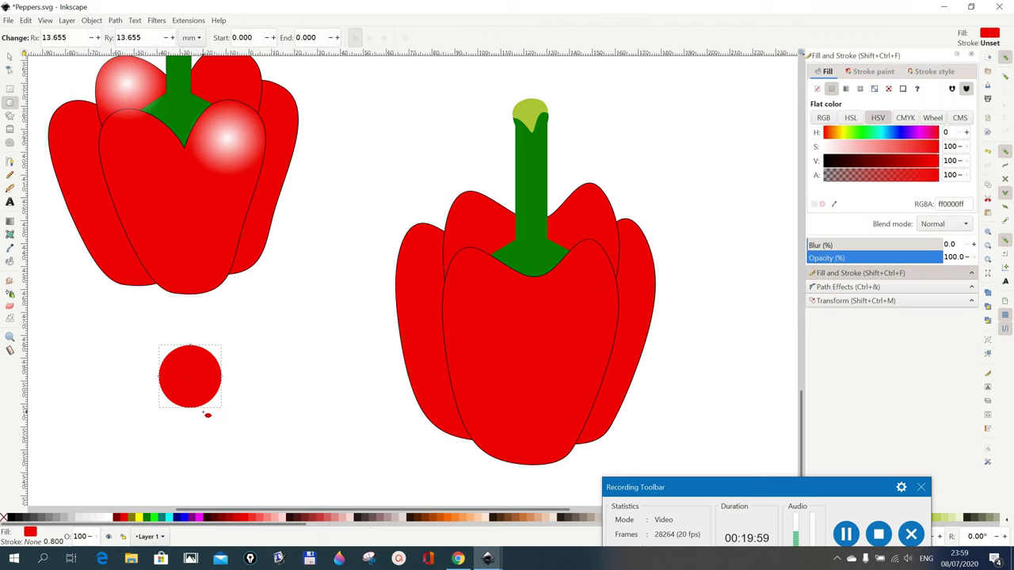
Step: Move the red circle onto the upper right of the new pepper's front lobe and fill it with white
{"action": "left_click", "coordinate": [9, 59]}
{"action": "left_click_drag", "start_coordinate": [193, 359], "coordinate": [595, 288]}
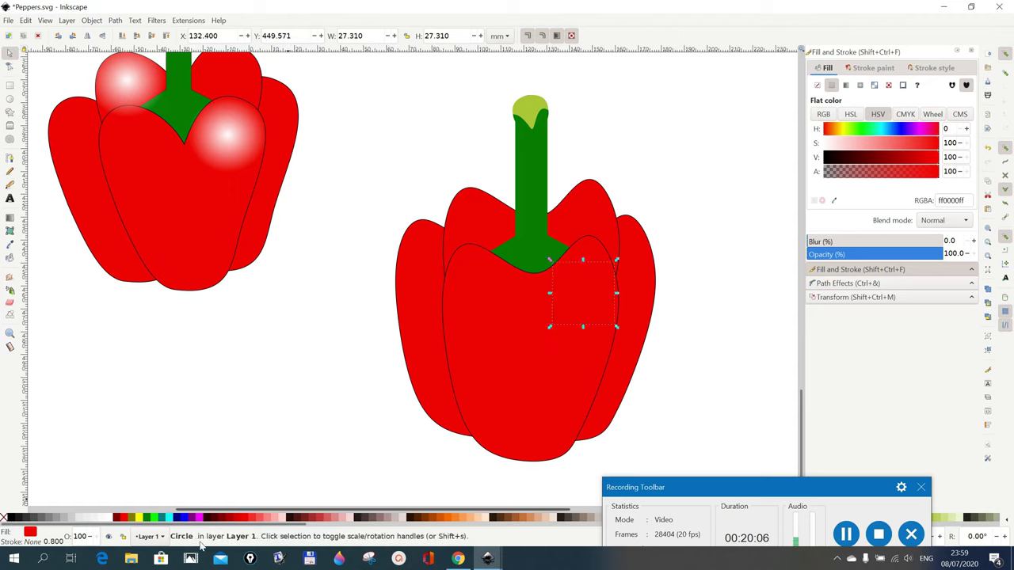
{"action": "left_click", "coordinate": [111, 519]}
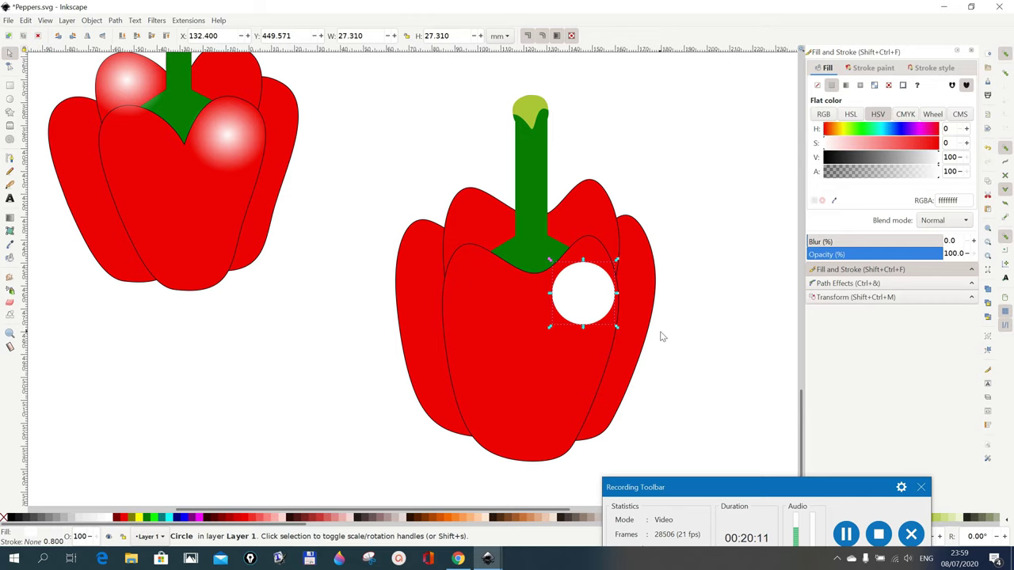
{"action": "left_click", "coordinate": [683, 335]}
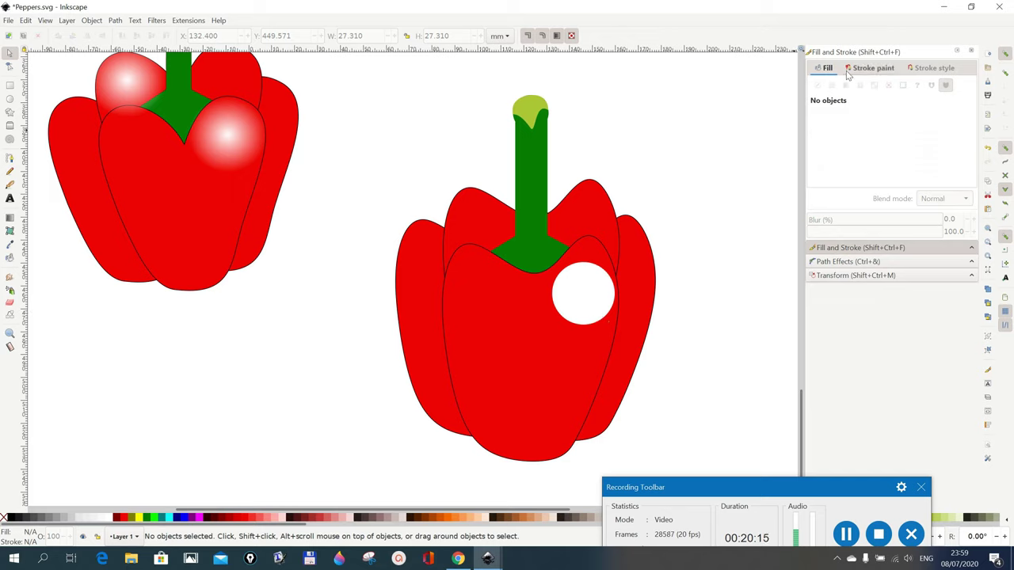
Step: Give the white circle on the front lobe a radial gradient fill fading from white to transparent as a highlight
{"action": "left_click", "coordinate": [870, 69]}
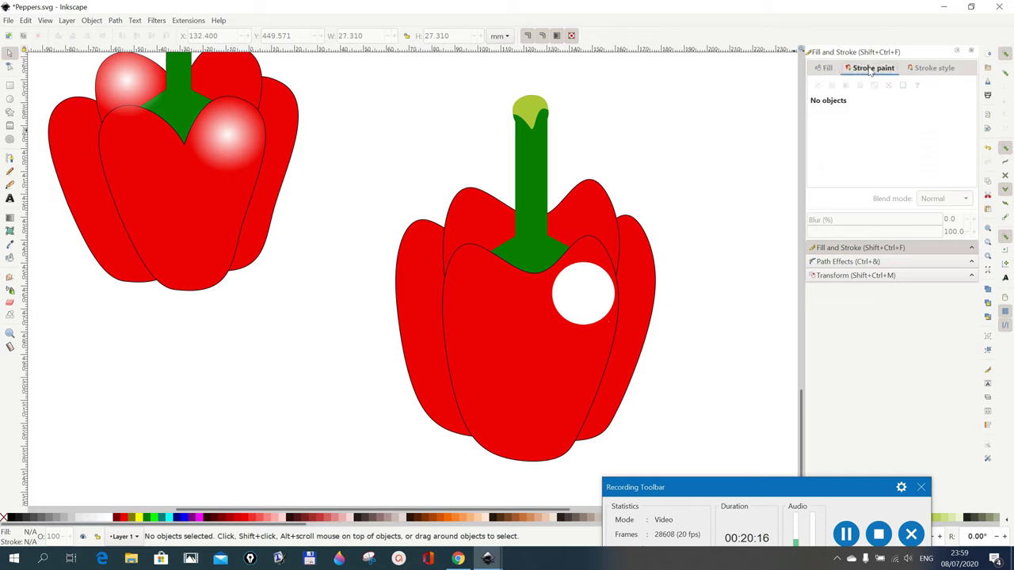
{"action": "left_click", "coordinate": [593, 318]}
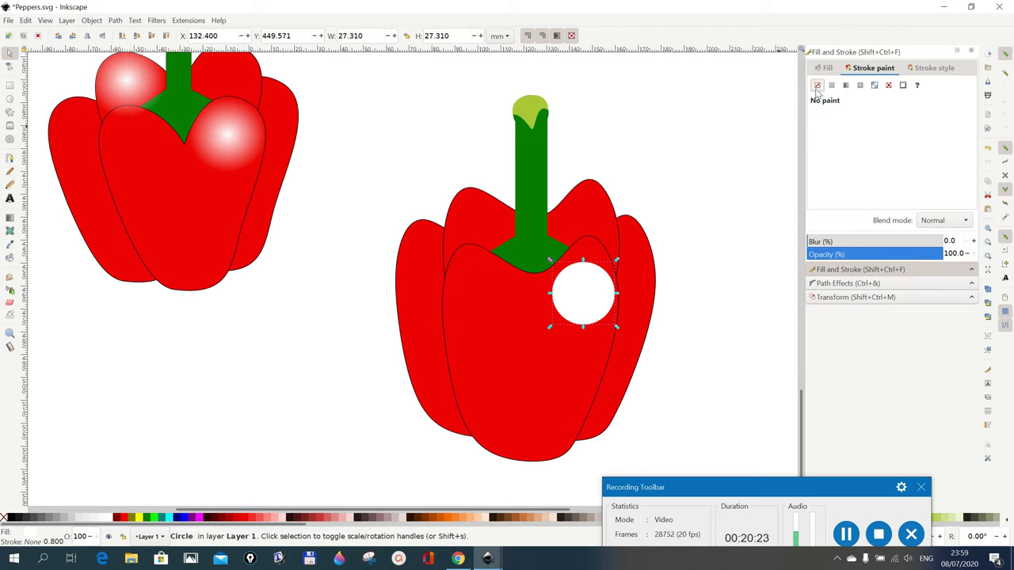
{"action": "left_click", "coordinate": [826, 69]}
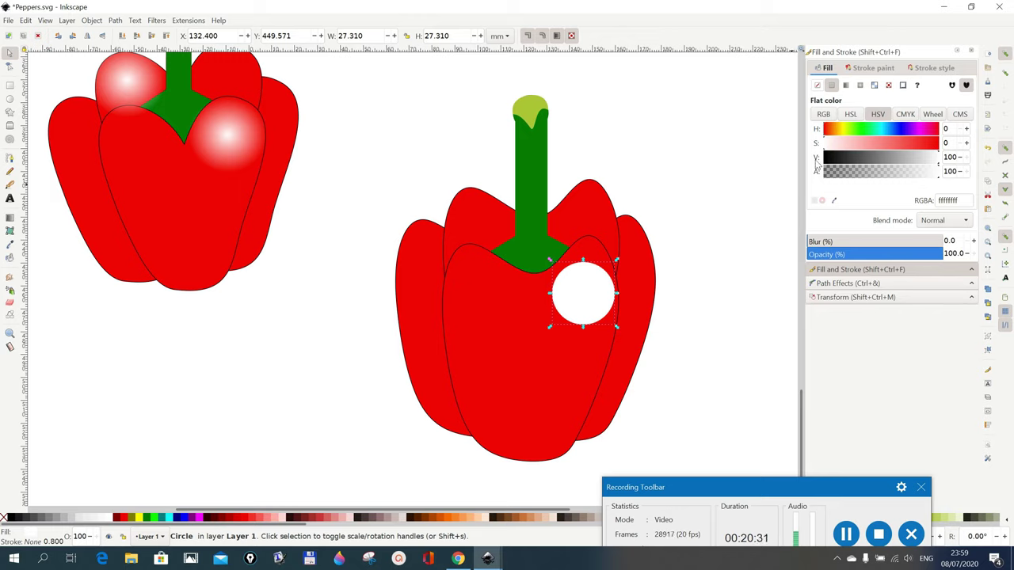
{"action": "left_click", "coordinate": [861, 87]}
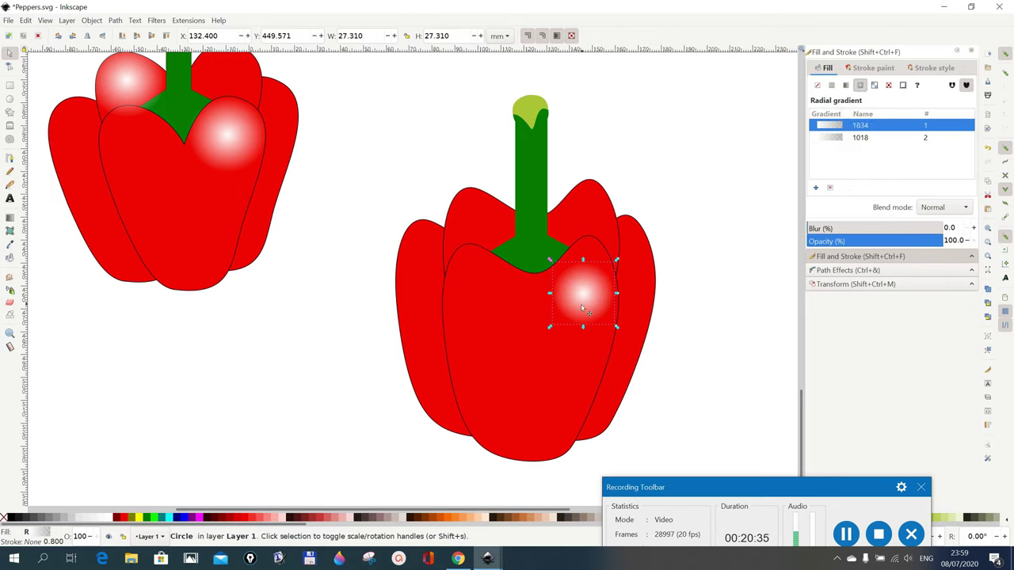
{"action": "left_click", "coordinate": [531, 373]}
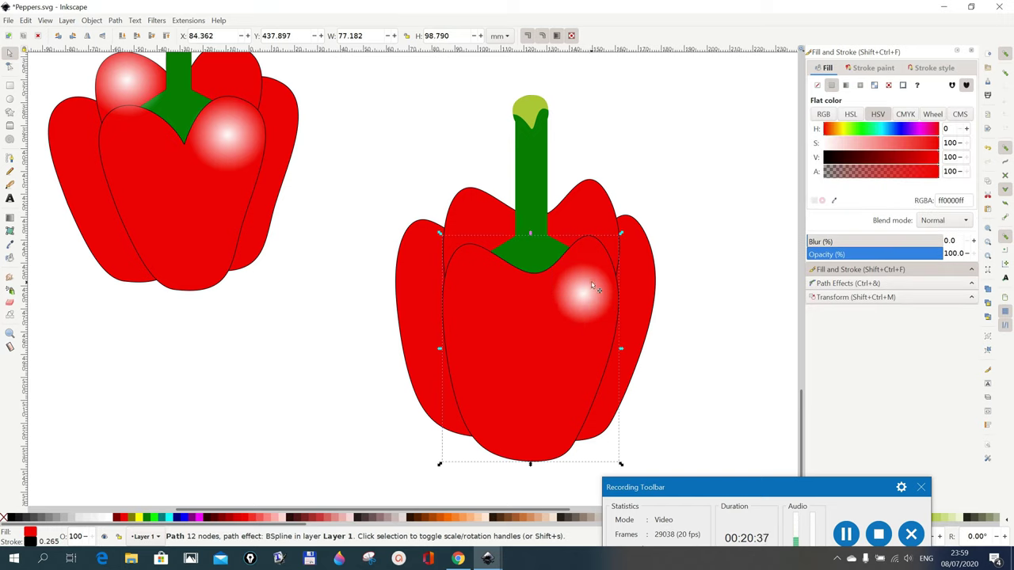
{"action": "left_click", "coordinate": [689, 316]}
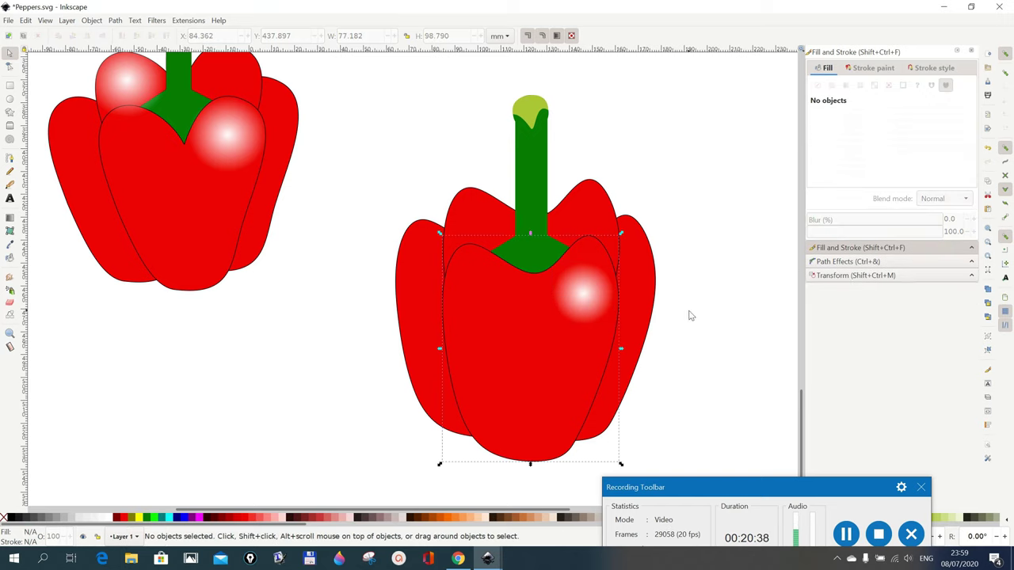
Step: Nudge the front lobe's white highlight slightly to the left and place a duplicate of it on the back-left lobe
{"action": "right_click", "coordinate": [589, 301]}
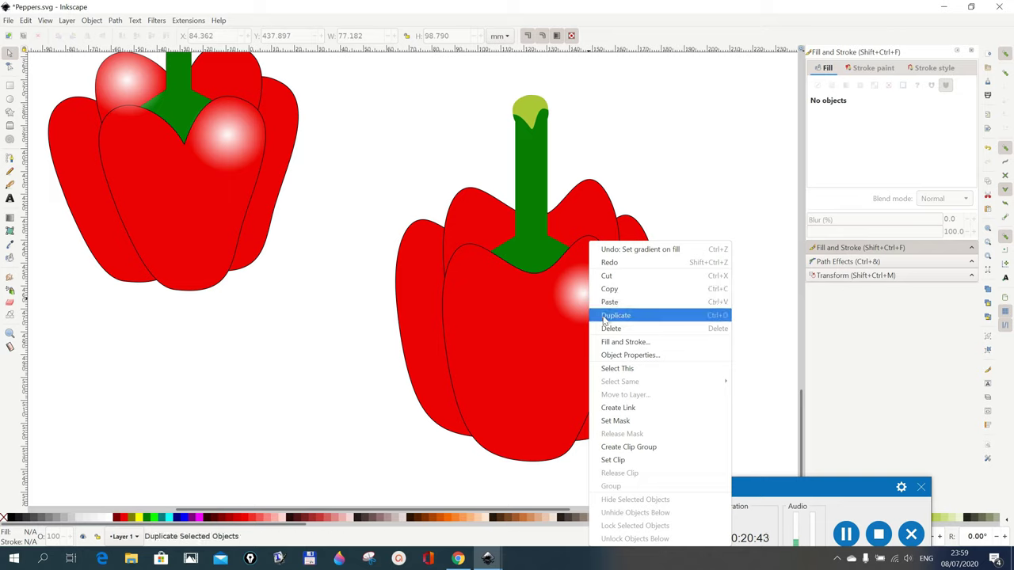
{"action": "left_click", "coordinate": [615, 315]}
{"action": "mouse_move", "coordinate": [579, 301]}
{"action": "left_mouse_down"}
{"action": "mouse_move", "coordinate": [488, 290]}
{"action": "mouse_move", "coordinate": [576, 301]}
{"action": "left_mouse_up"}
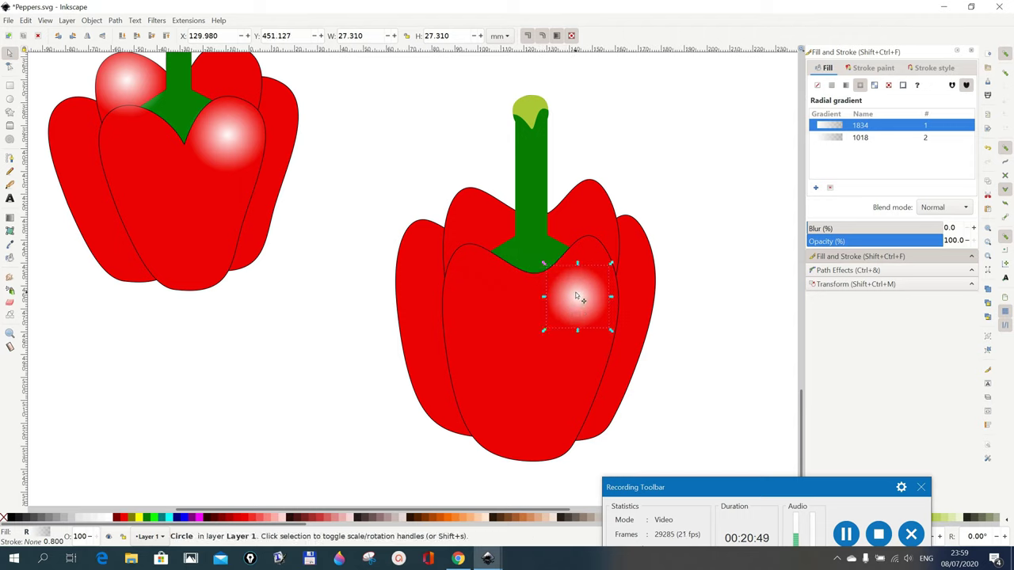
{"action": "right_click", "coordinate": [577, 296]}
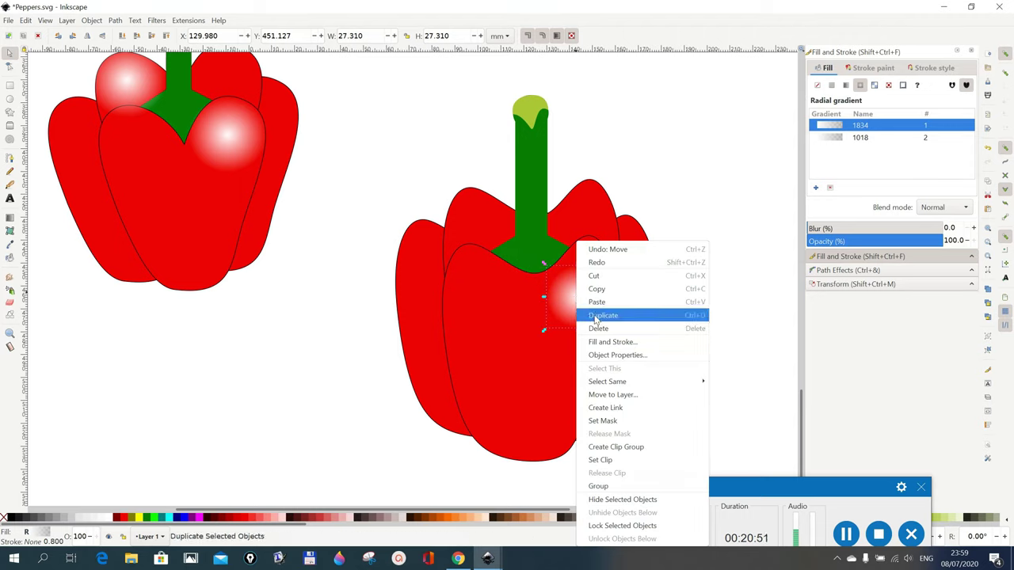
{"action": "left_click", "coordinate": [595, 316]}
{"action": "left_click_drag", "start_coordinate": [576, 304], "coordinate": [475, 232]}
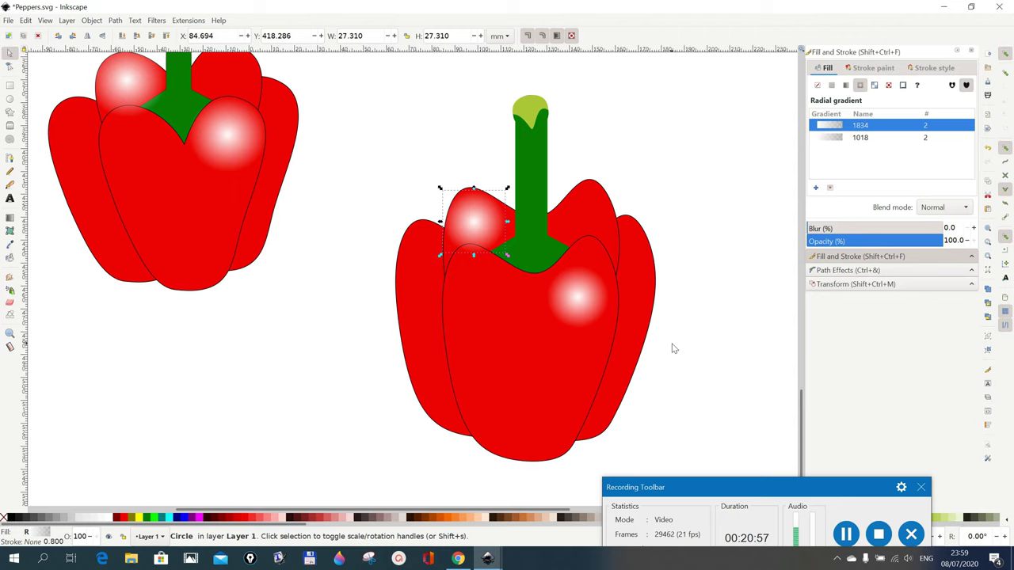
{"action": "left_click", "coordinate": [26, 21]}
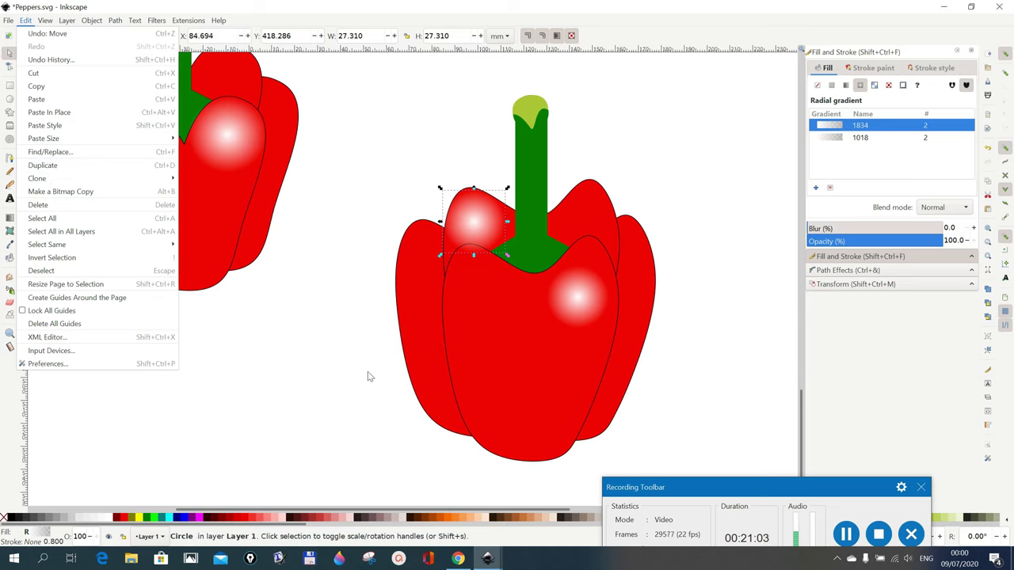
{"action": "left_click", "coordinate": [695, 372]}
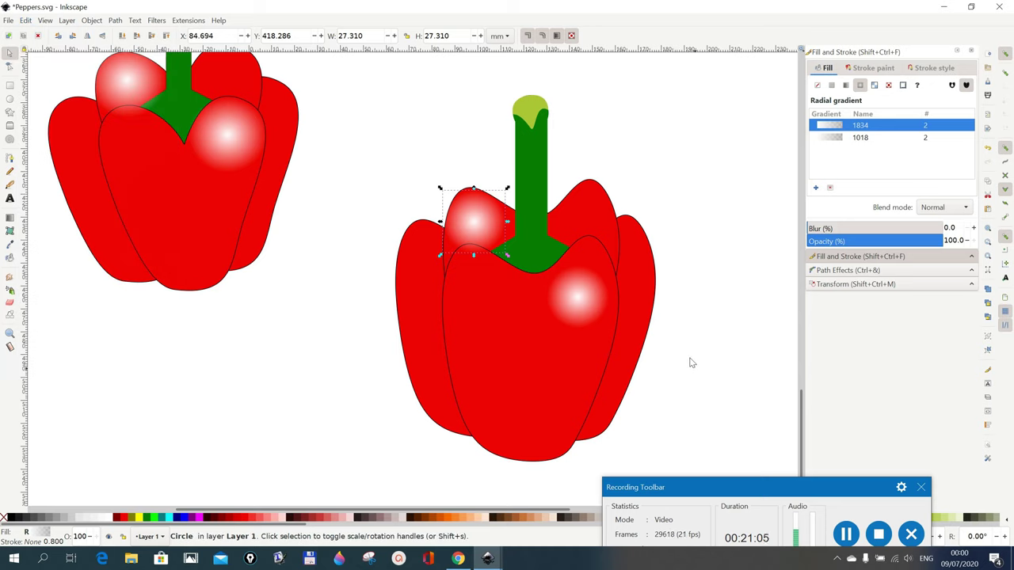
{"action": "left_click", "coordinate": [526, 353]}
{"action": "left_click", "coordinate": [709, 363]}
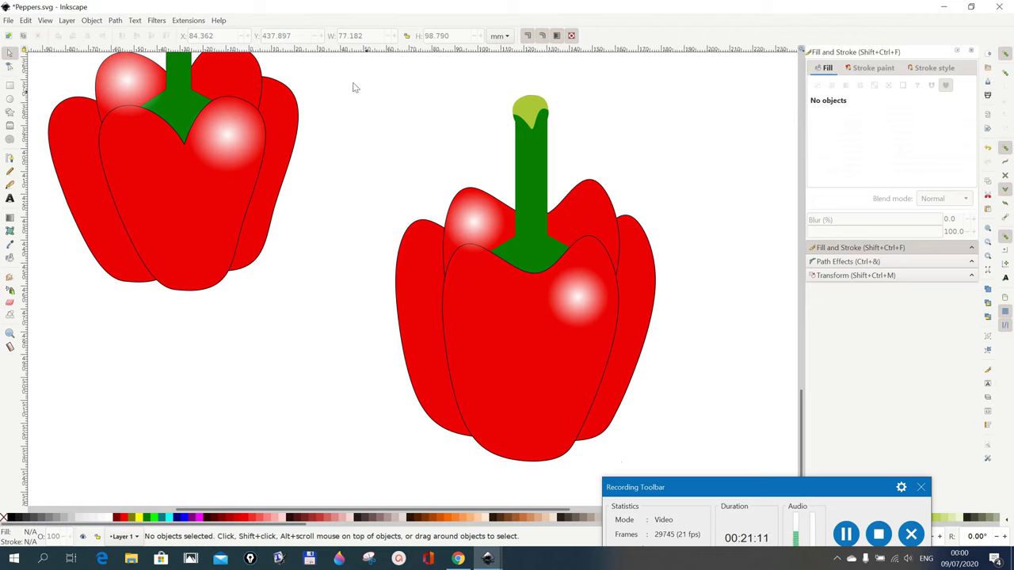
Step: Group all the parts of the new pepper, including its stem, cap and both highlights, into one object
{"action": "left_click_drag", "start_coordinate": [343, 73], "coordinate": [669, 473]}
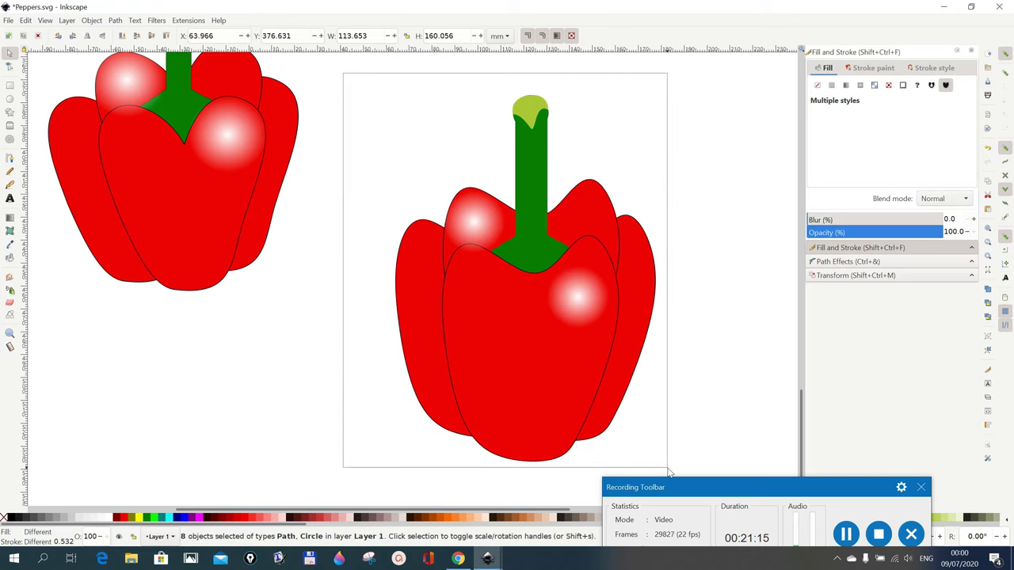
{"action": "left_click", "coordinate": [91, 20]}
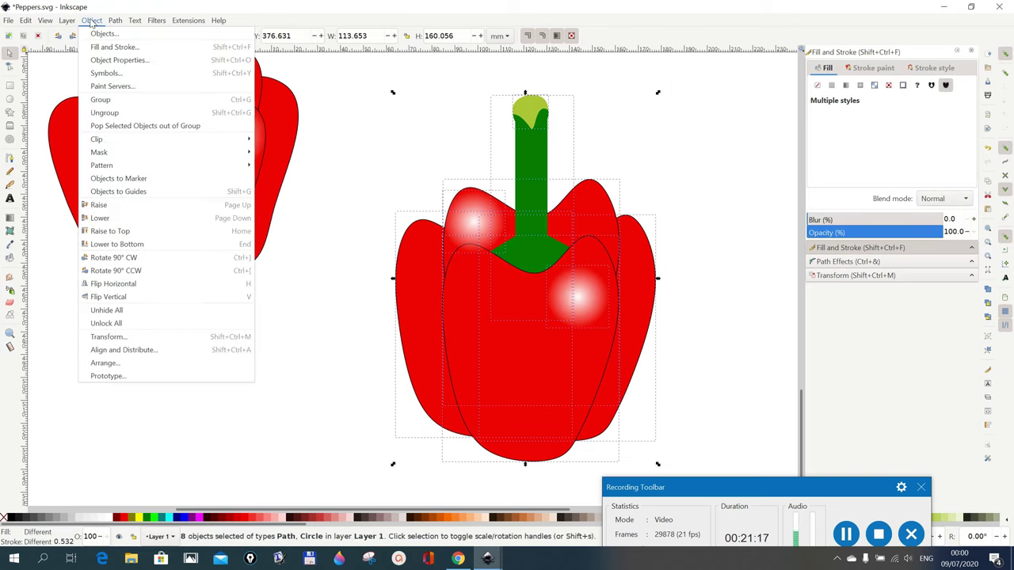
{"action": "left_click", "coordinate": [101, 100]}
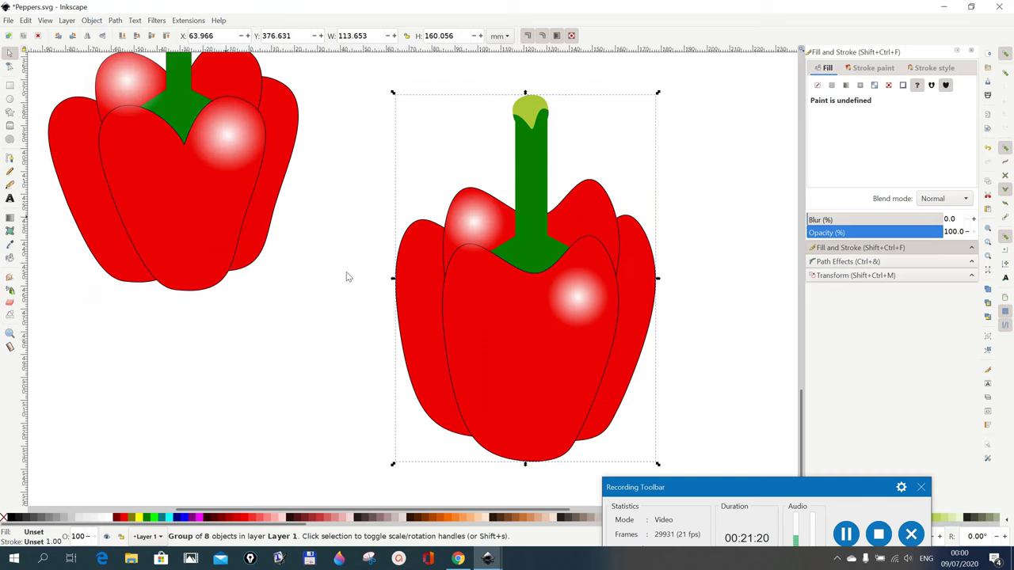
{"action": "left_click", "coordinate": [769, 382]}
{"action": "scroll", "coordinate": [740, 378], "scroll_direction": "up", "scroll_amount": 2}
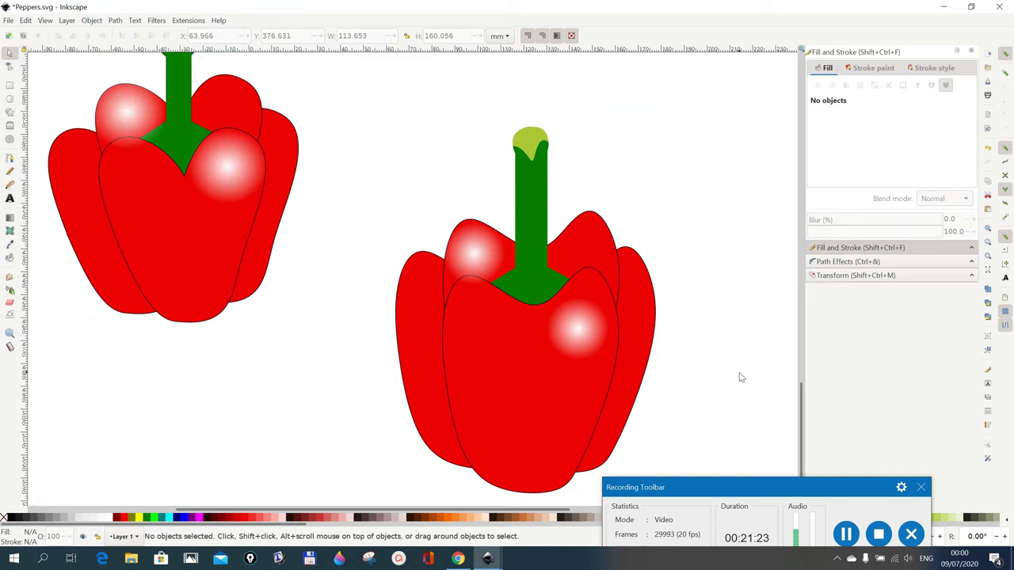
{"action": "scroll", "coordinate": [740, 378], "scroll_direction": "down", "scroll_amount": 1}
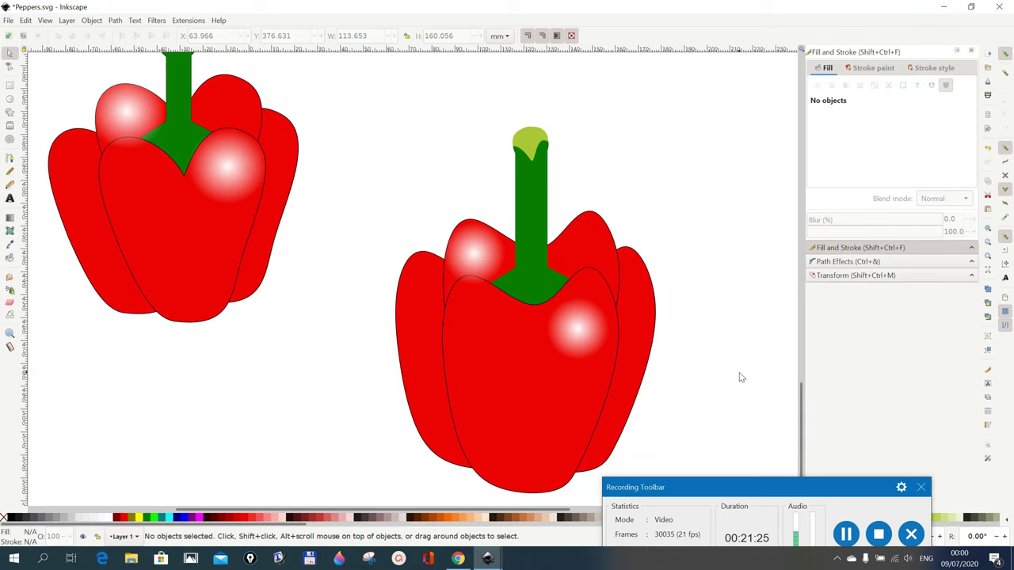